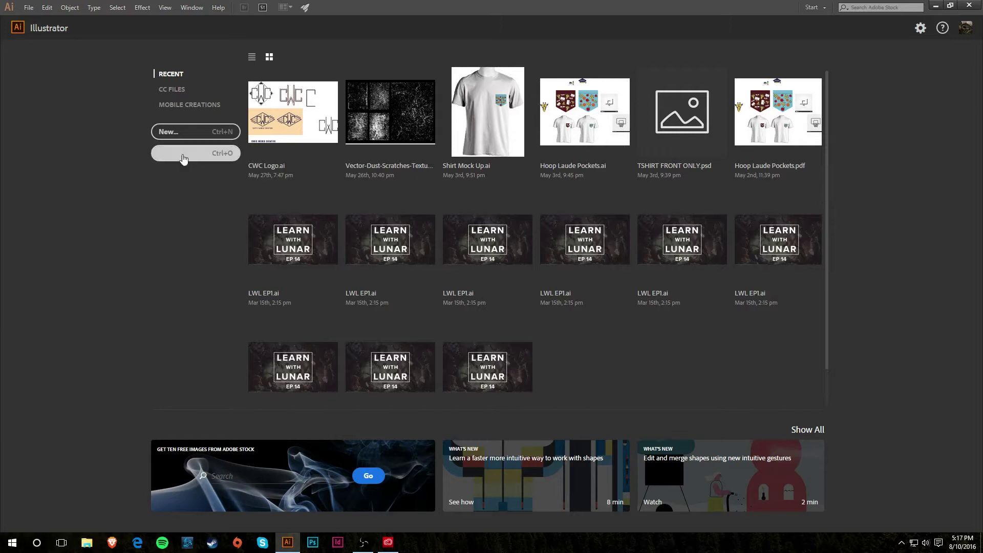
Step: Start a new document, bringing up the 10 × 10 in New Document settings
click(192, 134)
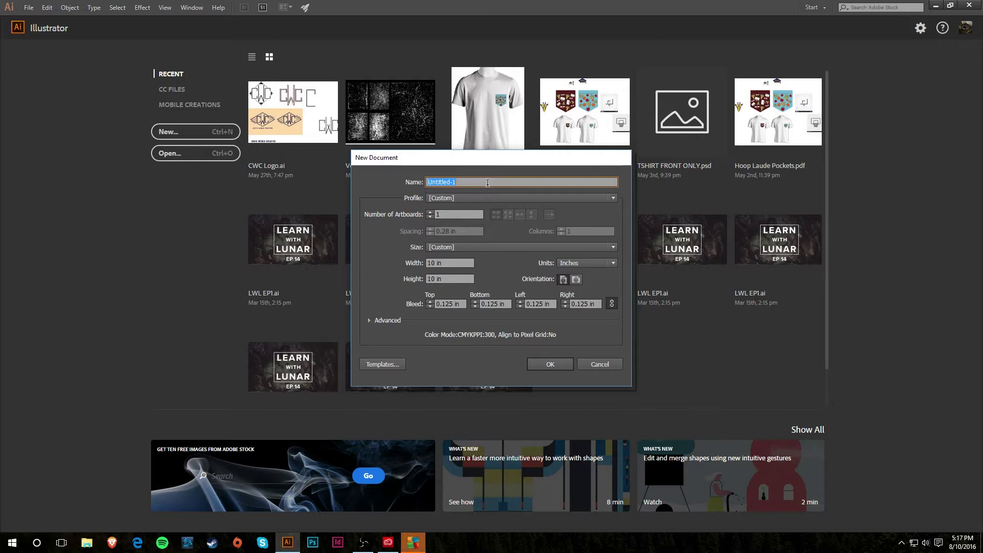
Step: Name the new 10 × 10 in document 'Bowling Logo' and create it
text(Bowling Loogo)
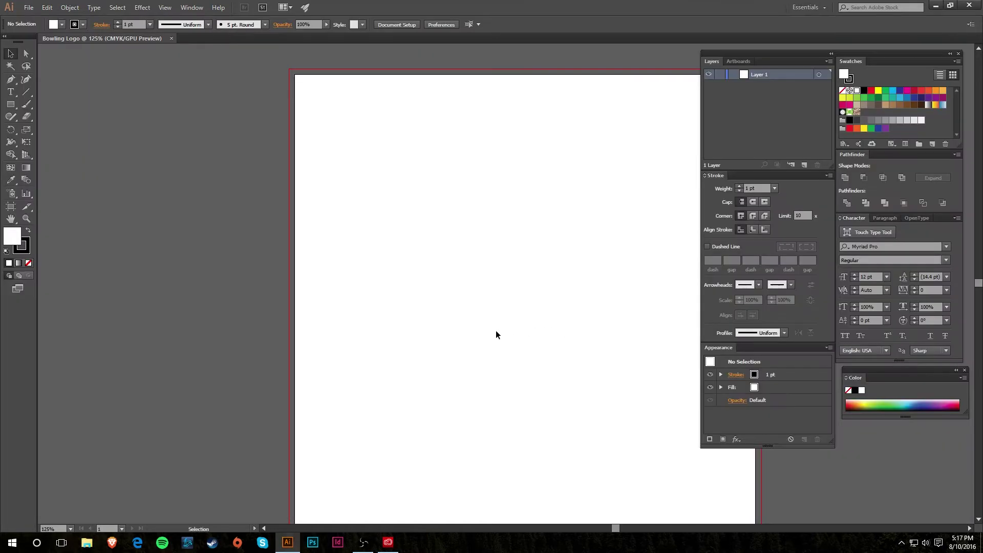
Step: Centre the artboard at 100% zoom, return to the Selection tool, and browse the File menu
drag(534, 327, 386, 312)
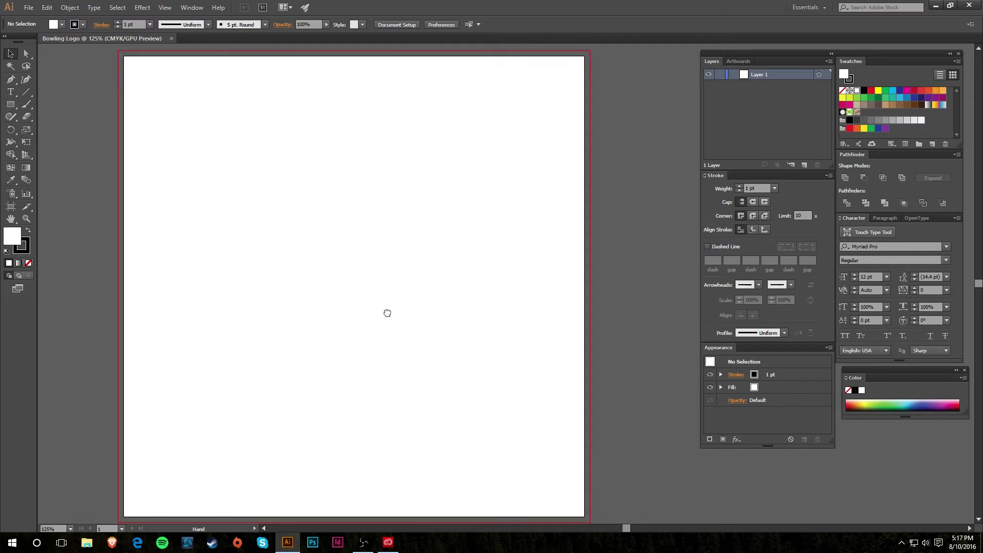
key(z)
alt+click(404, 317)
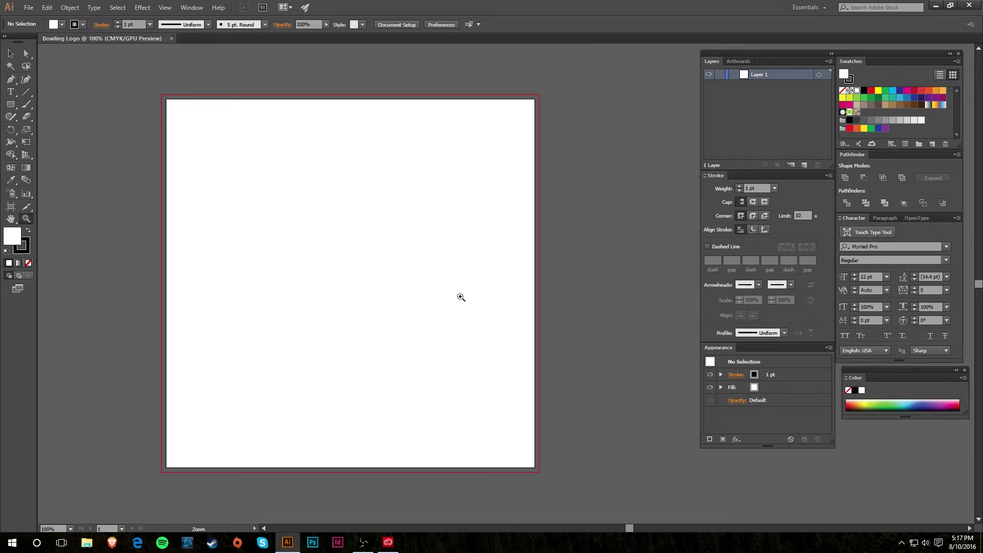
drag(462, 296, 393, 285)
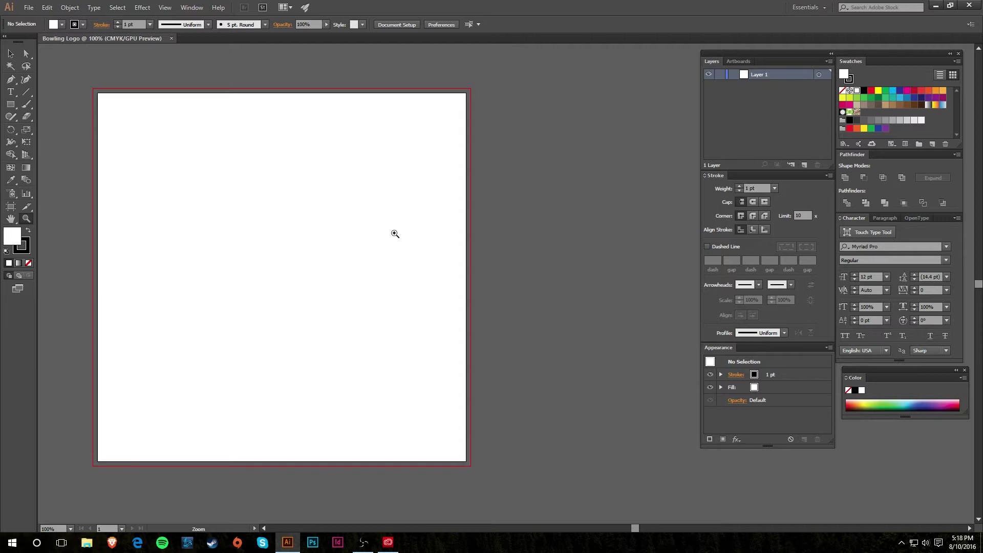
click(11, 53)
click(29, 7)
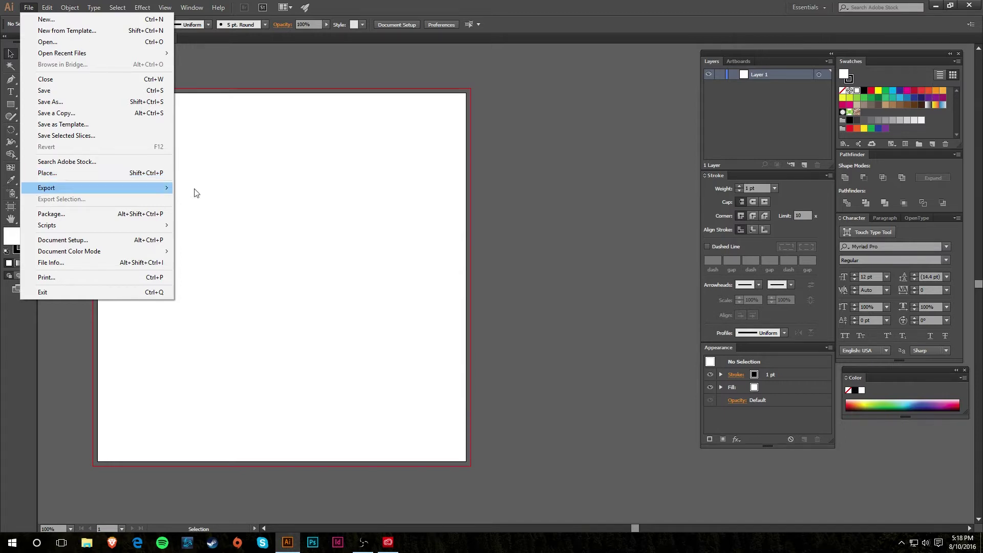
click(220, 189)
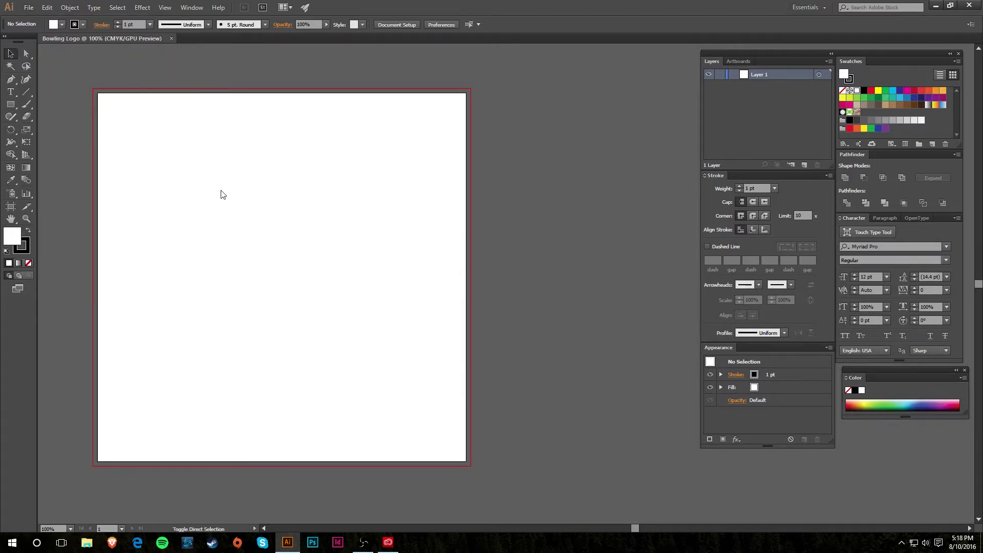
Step: Choose the images bowling-ball[1] and BM15589[1] for placing into the document
key(ctrl+shift+p)
drag(299, 13, 771, 134)
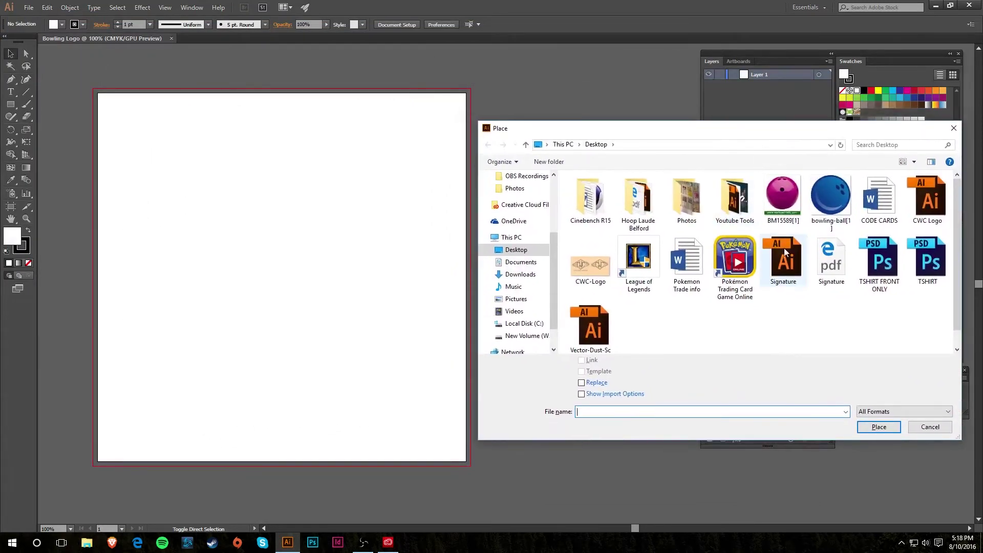
click(823, 202)
ctrl+click(782, 203)
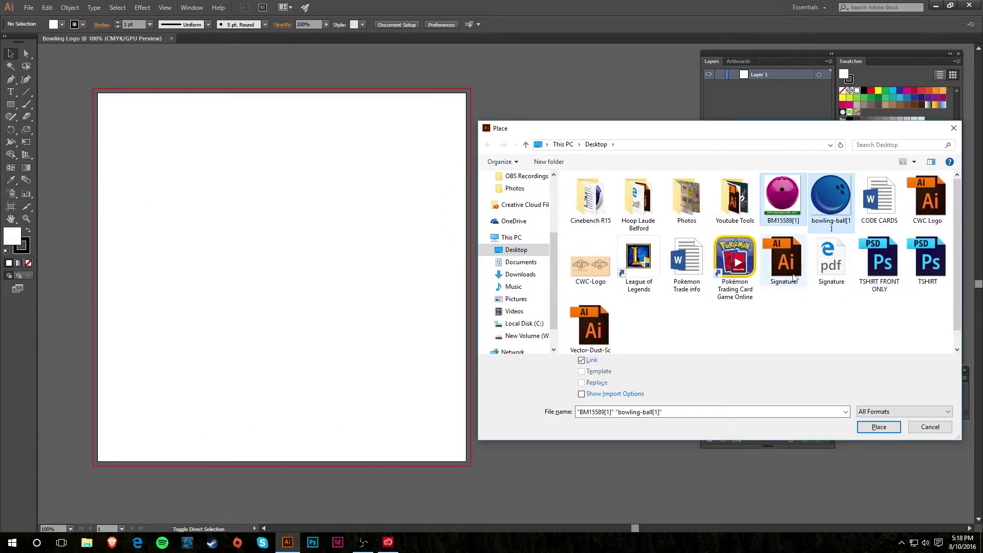
click(878, 427)
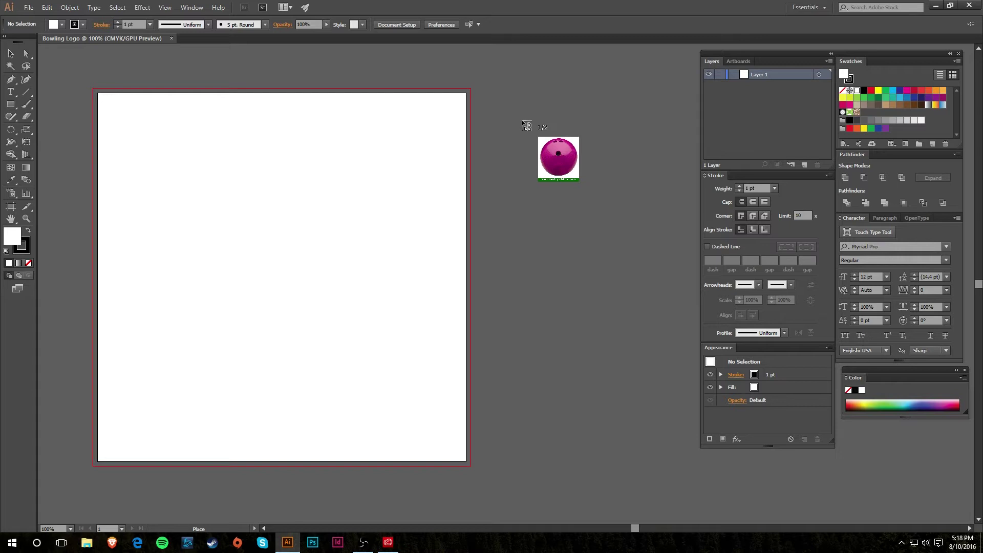
Step: Drop the pink bowling photo beside the artboard and move the blue ball below it
click(517, 93)
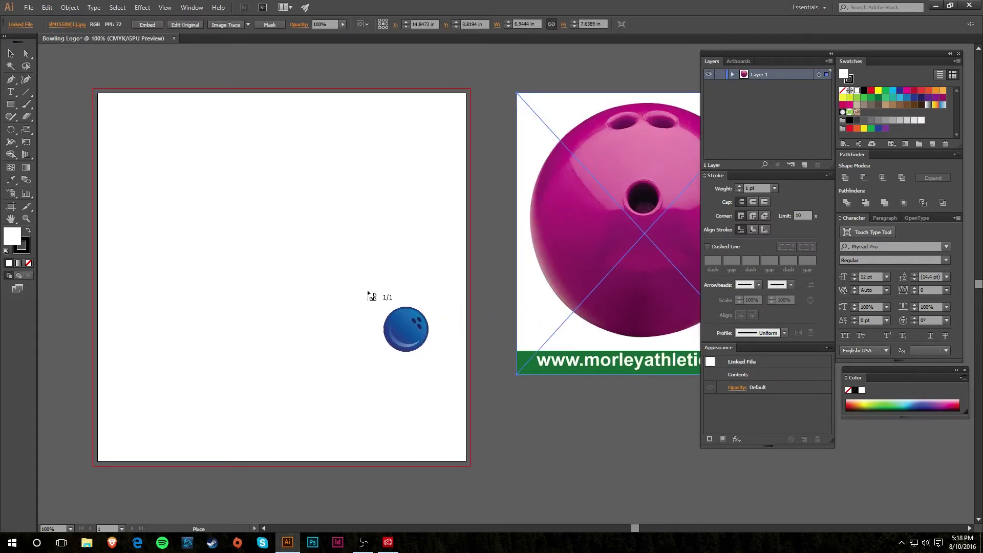
click(138, 148)
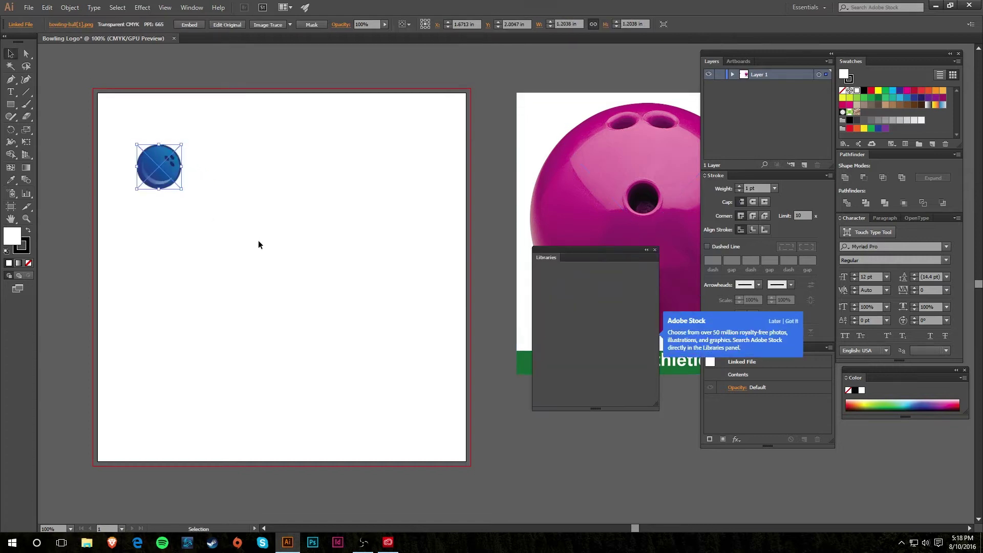
click(655, 250)
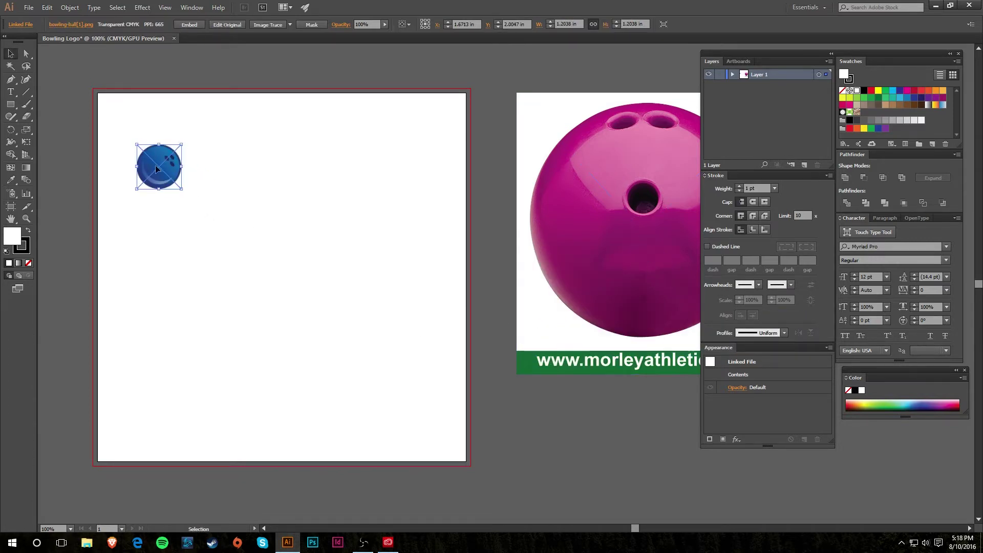
drag(161, 169, 511, 415)
drag(594, 417, 406, 384)
click(406, 384)
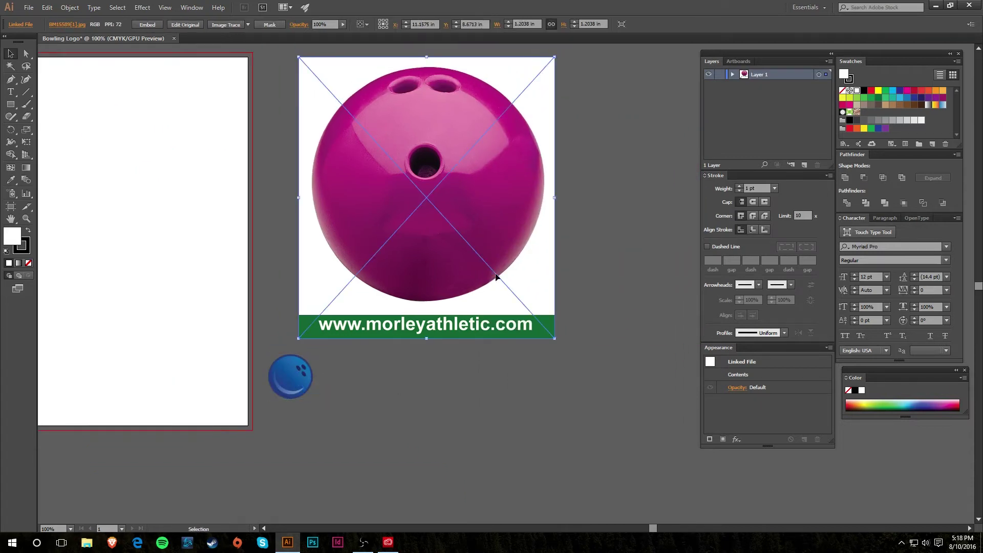
Step: Shrink the pink photo and arrange both reference images beside the centred artboard
click(510, 206)
drag(555, 198, 404, 205)
drag(358, 205, 315, 143)
drag(302, 389, 370, 257)
click(271, 322)
drag(272, 322, 434, 323)
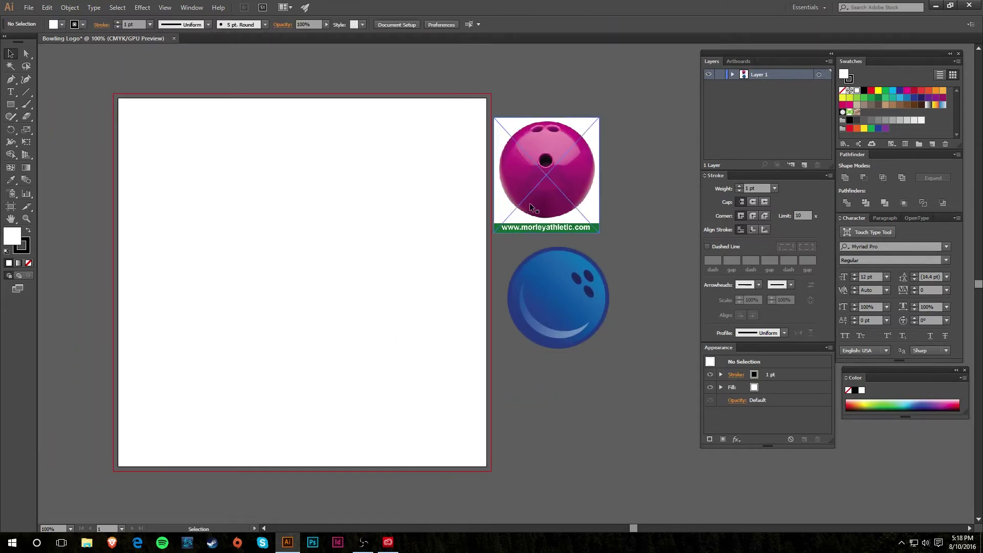
drag(529, 203, 562, 203)
click(451, 274)
drag(451, 274, 423, 308)
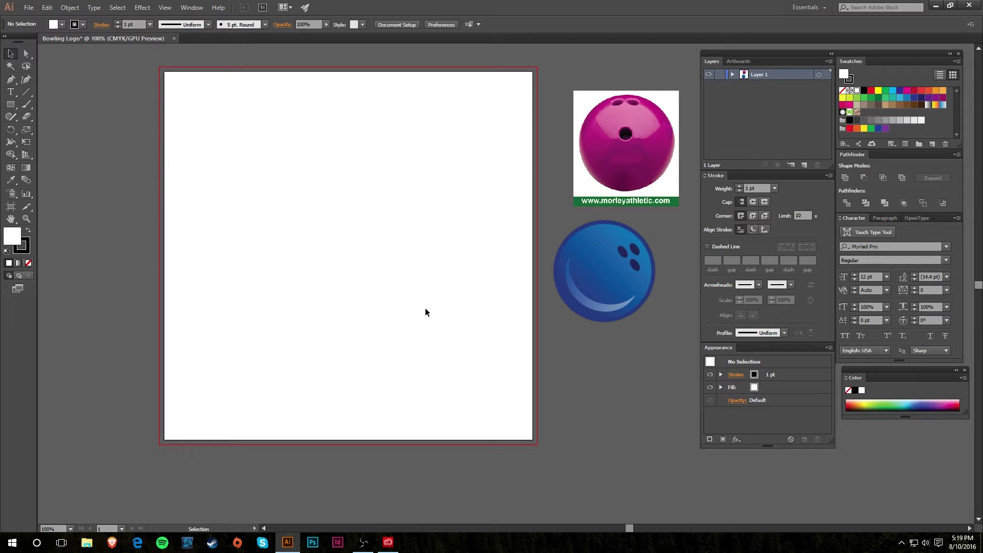
Step: Draw a rectangle covering the whole 10 × 10 in artboard with no stroke
key(m)
drag(164, 71, 533, 439)
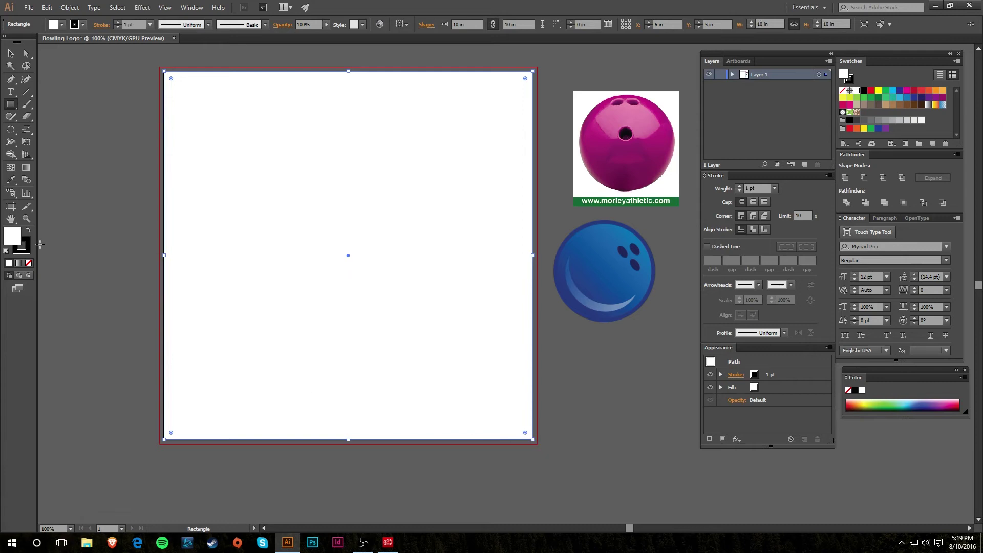
click(28, 263)
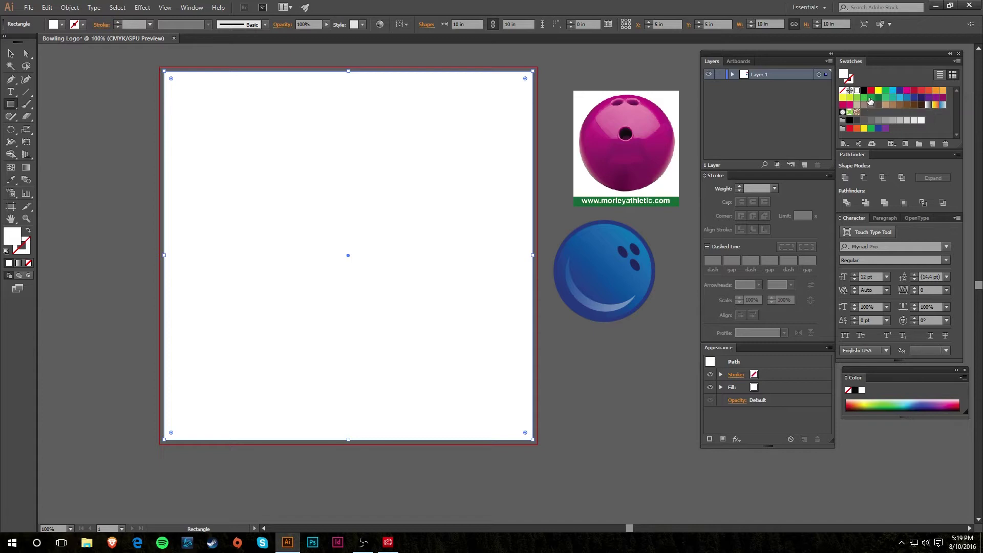
Step: Fill the background rectangle with a light lime green swatch, then deselect it
click(907, 101)
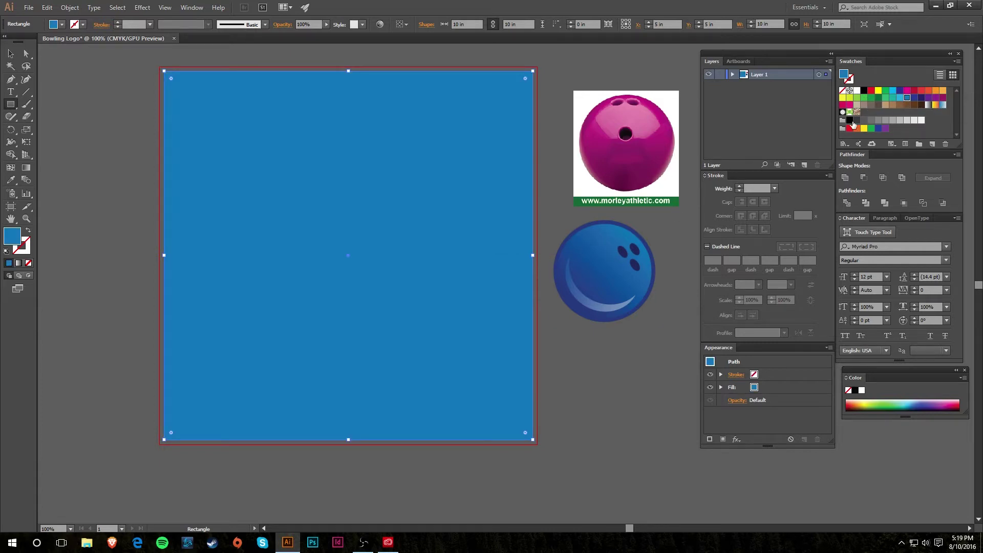
click(864, 98)
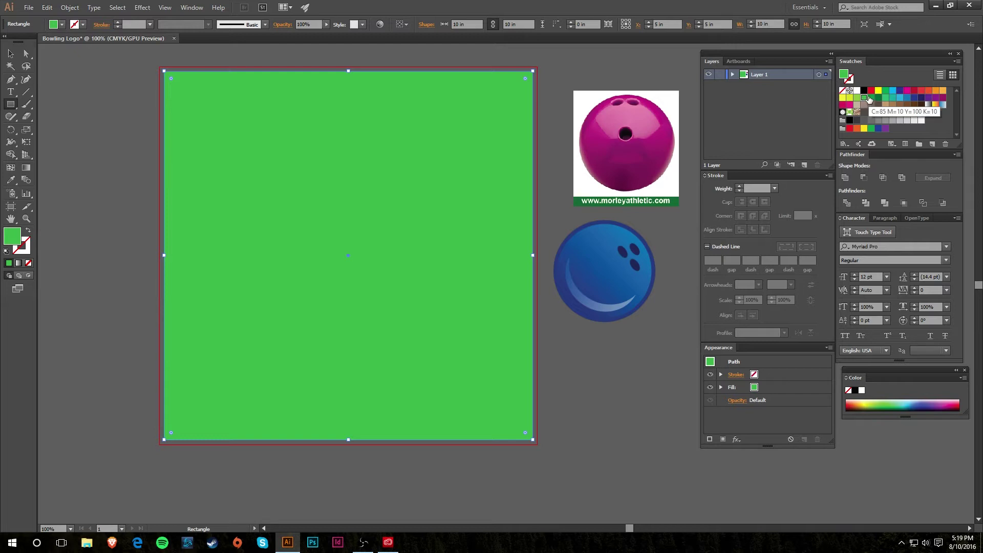
click(857, 98)
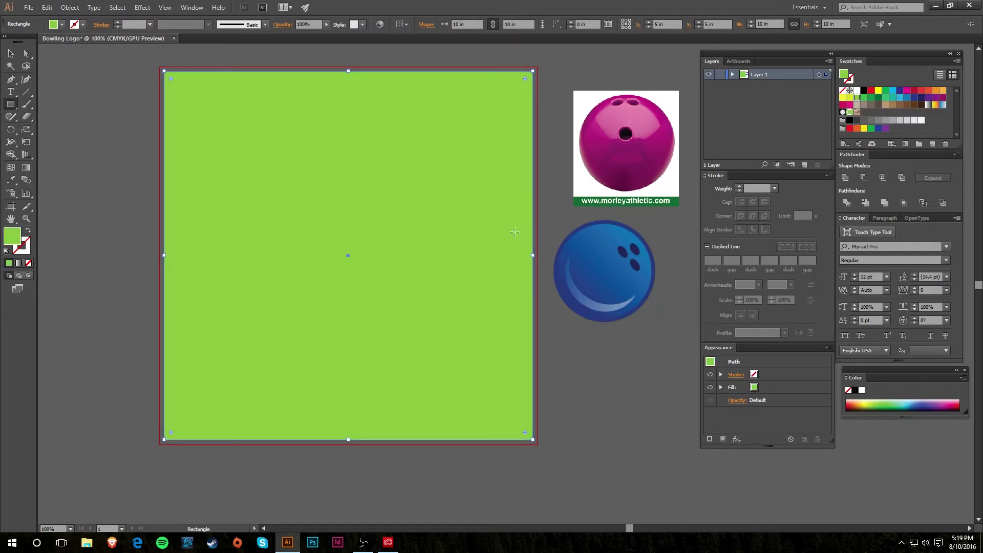
key(space)
drag(436, 228, 414, 262)
drag(478, 269, 497, 246)
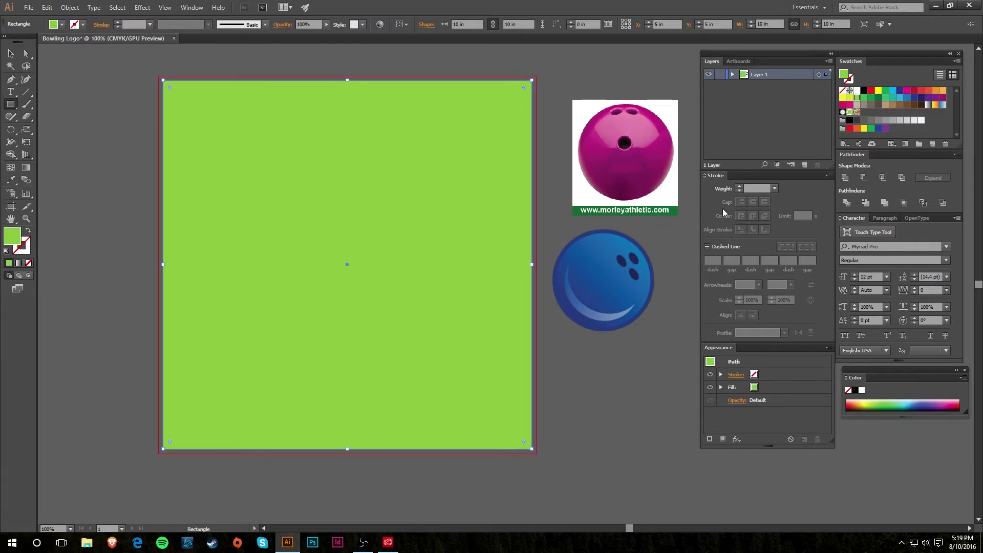
key(v)
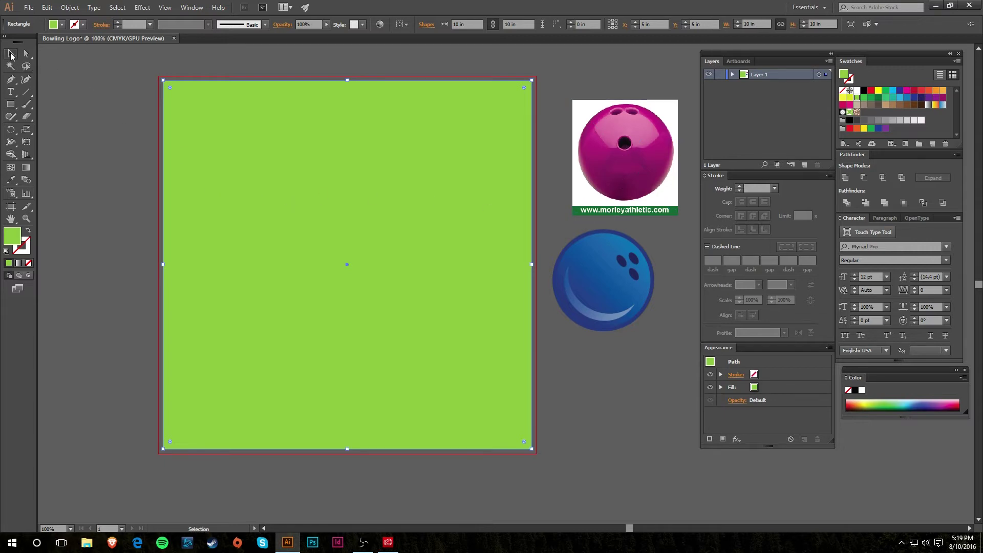
click(101, 154)
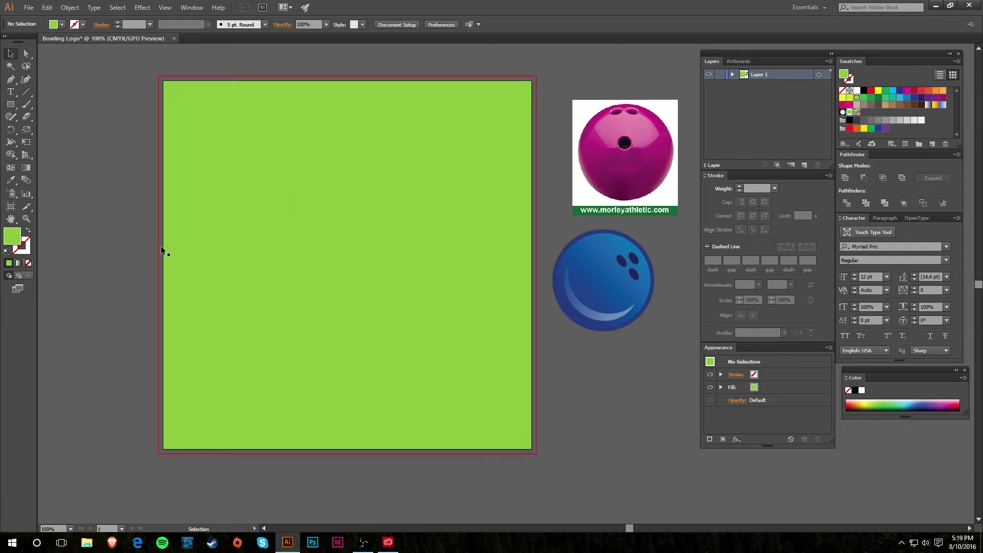
Step: Move the green rectangle onto a new Layer 2 placed beneath Layer 1
drag(215, 269, 276, 308)
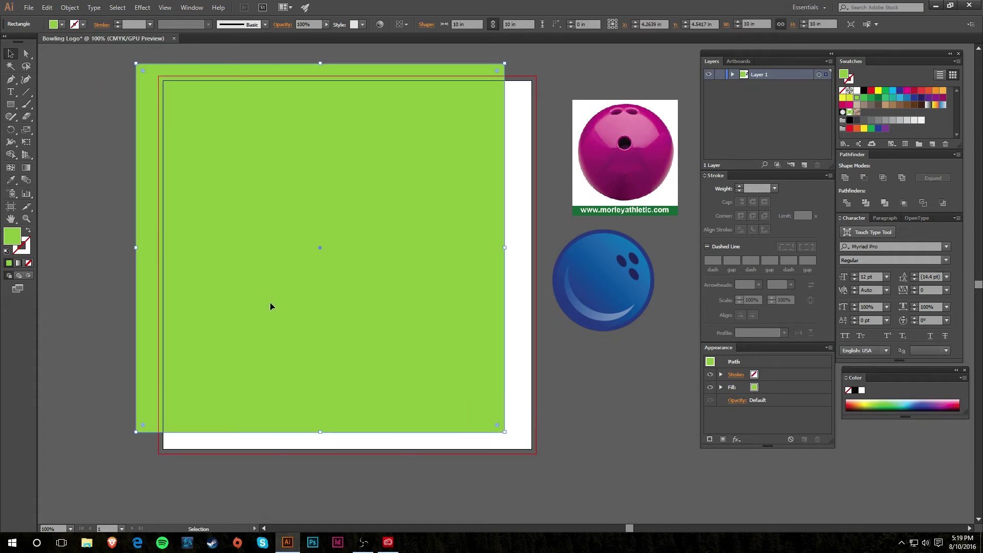
key(ctrl+z)
key(ctrl+z)
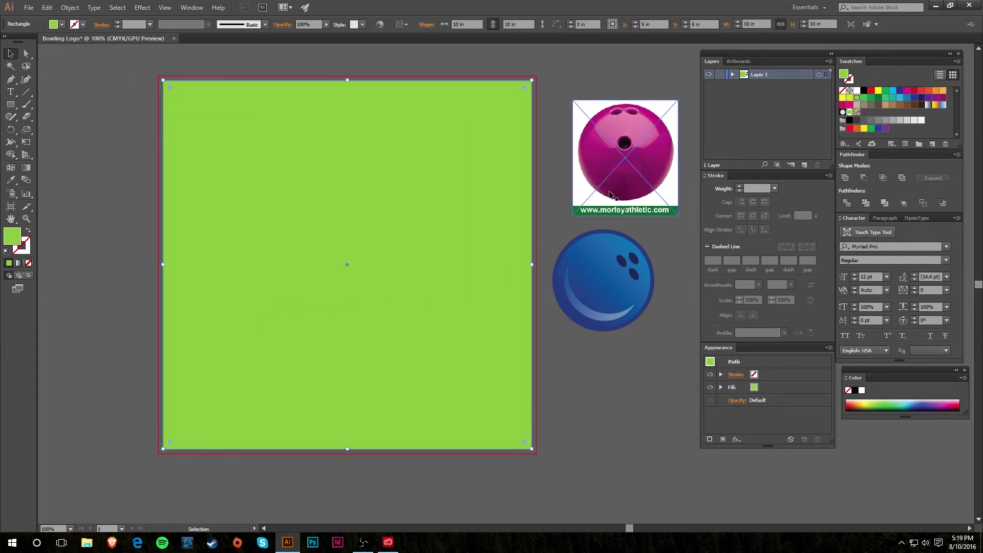
click(732, 74)
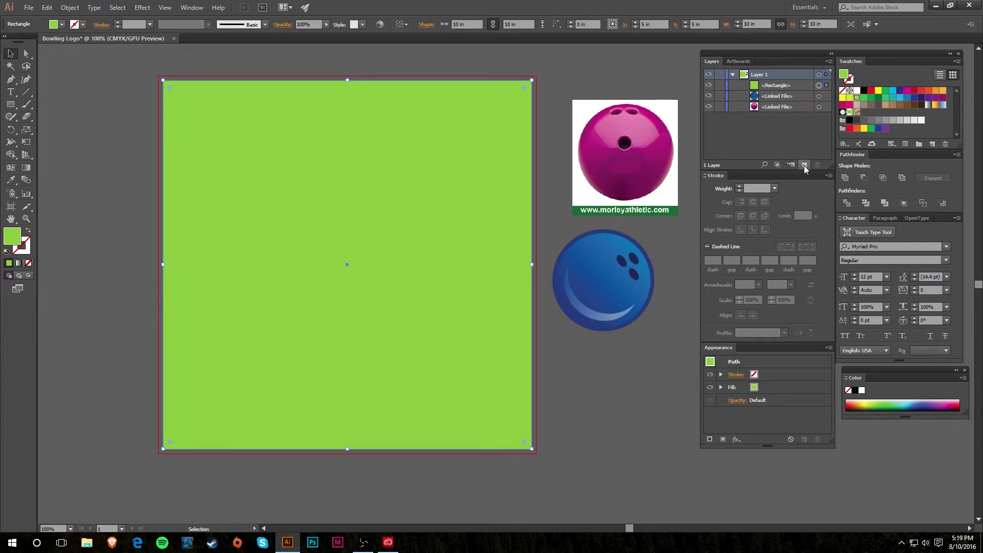
click(804, 165)
drag(761, 76, 761, 76)
click(732, 86)
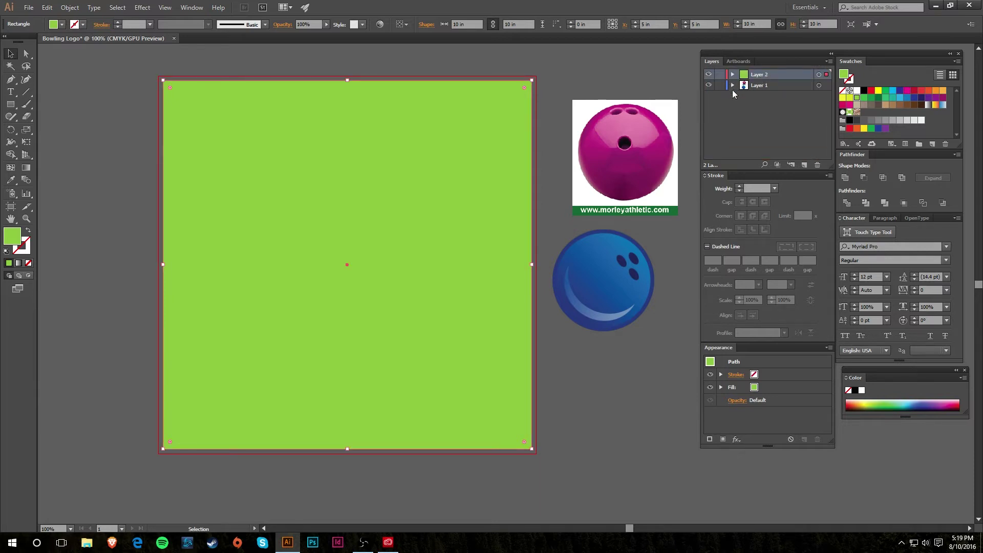
drag(767, 76, 766, 96)
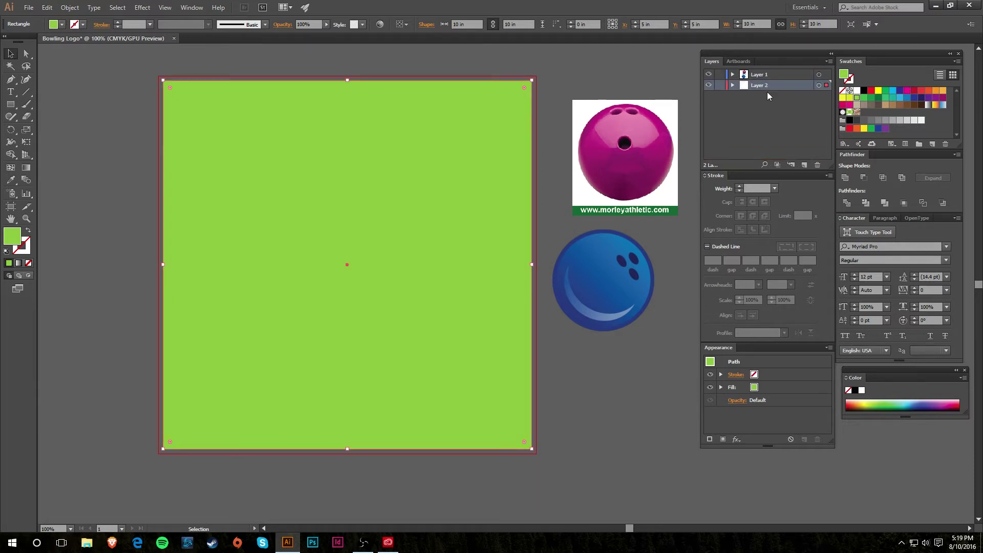
Step: Lock Layer 2 so the green square cannot be moved
click(720, 85)
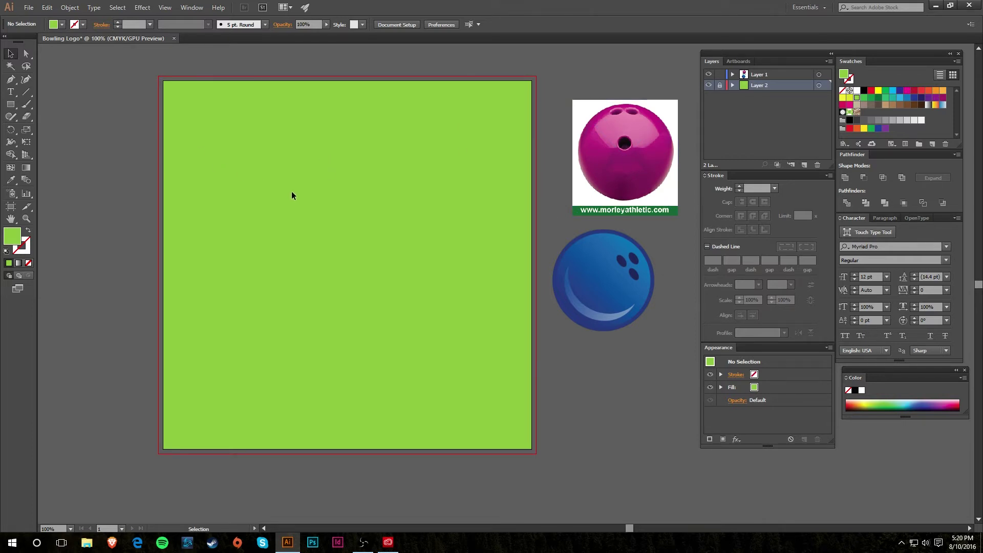
click(720, 82)
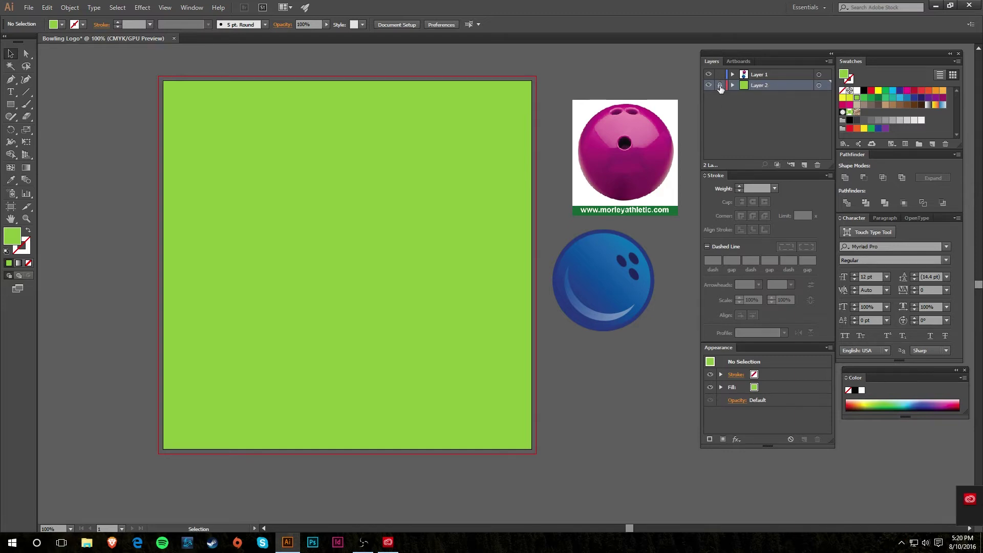
click(719, 85)
drag(471, 142, 375, 288)
key(ctrl+z)
click(719, 85)
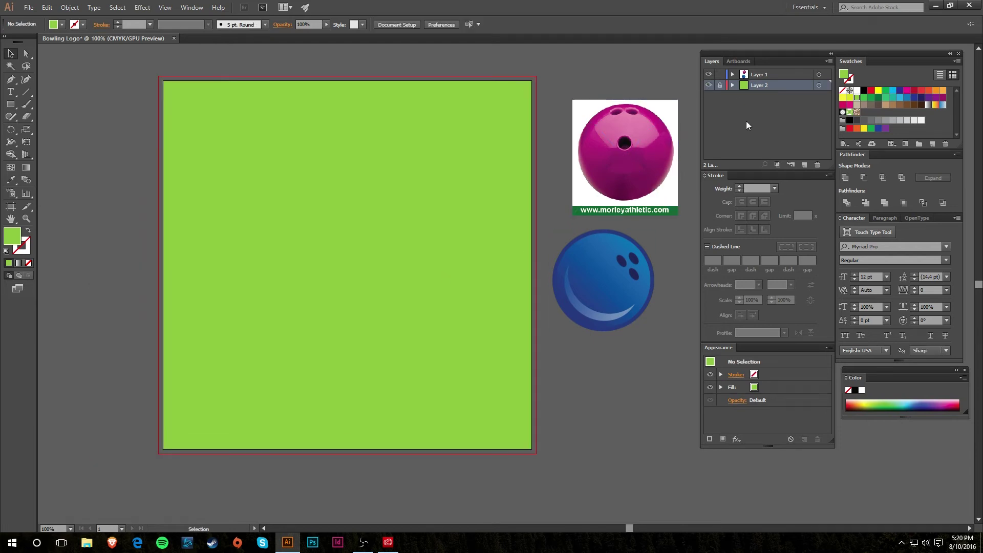
Step: Toggle both layers' visibility to check their contents, then make Layer 1 active
click(709, 86)
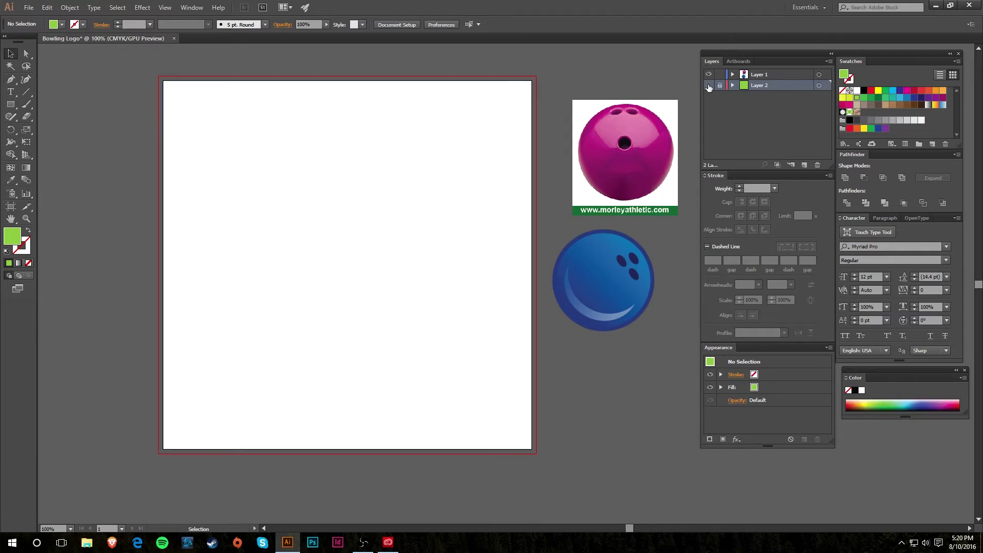
click(709, 86)
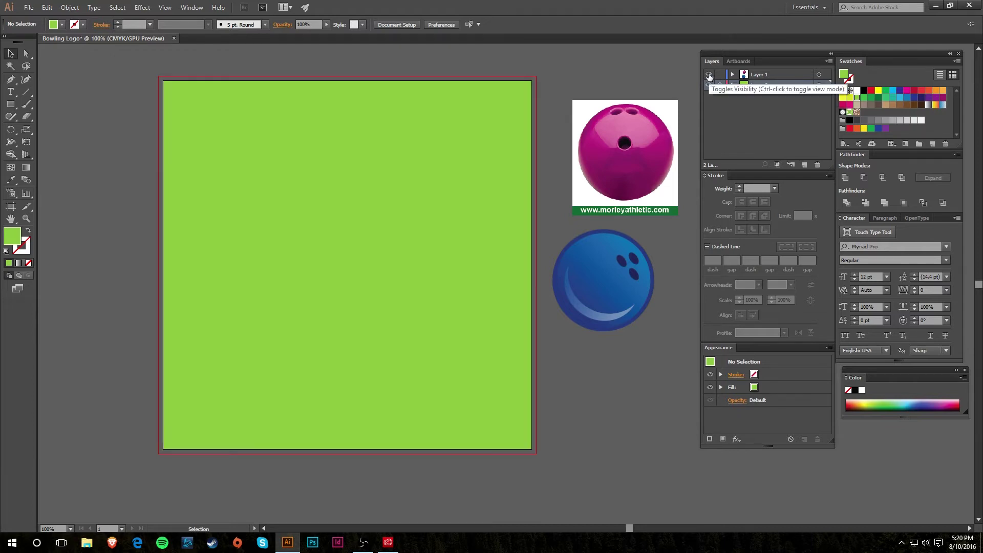
click(709, 76)
click(709, 75)
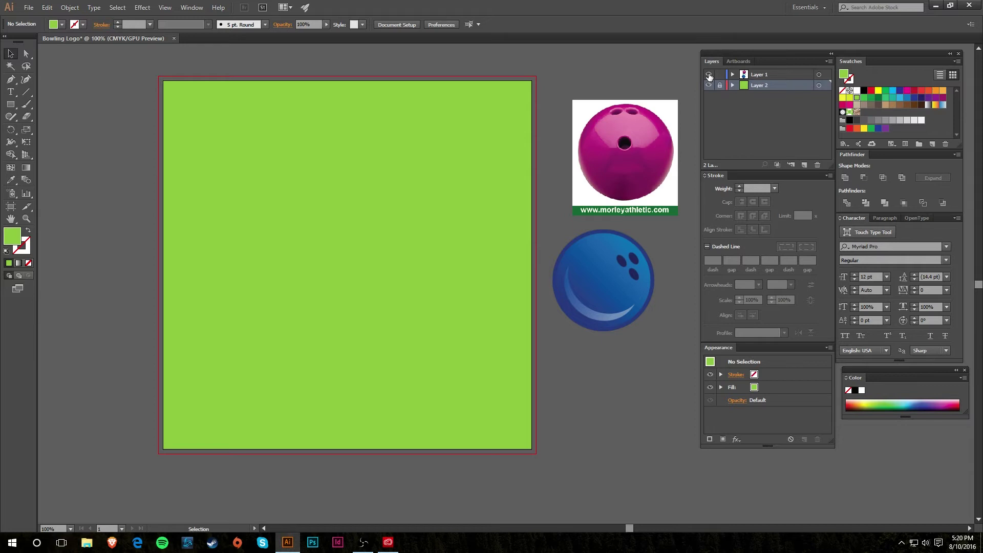
click(709, 76)
click(709, 76)
drag(425, 255, 430, 247)
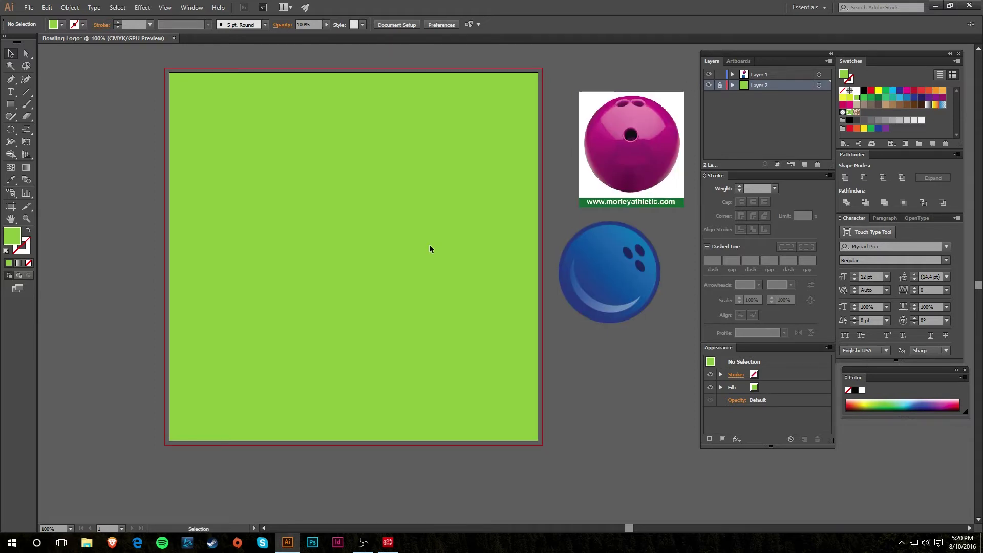
key(l)
click(770, 75)
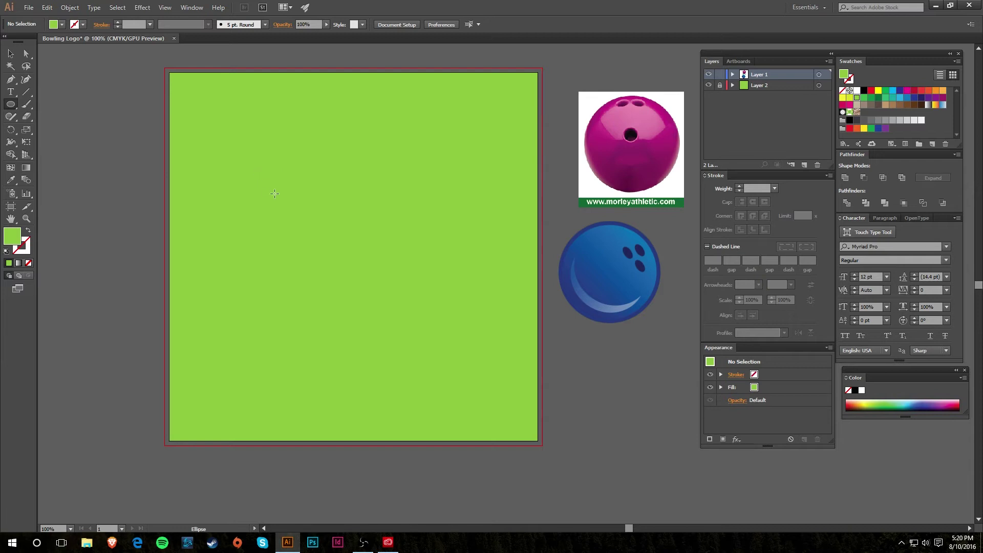
Step: Draw a large 5.8194 in dark gray circle on Layer 1 over the green square
drag(275, 174, 490, 388)
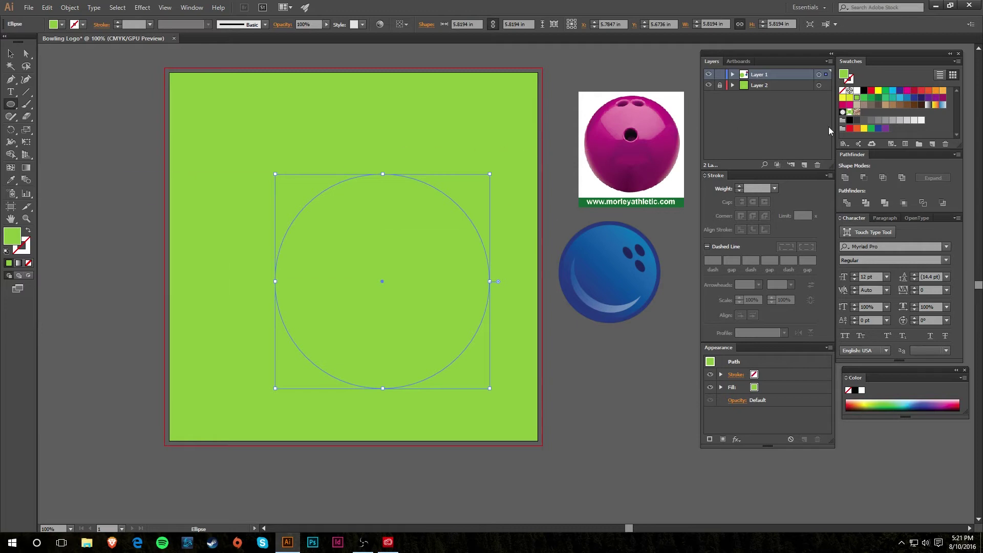
click(864, 90)
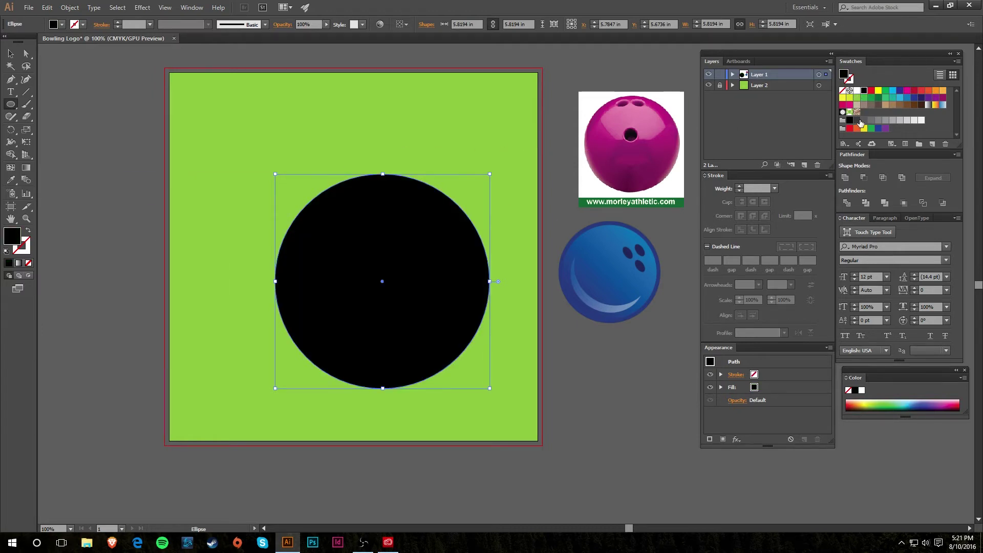
click(857, 120)
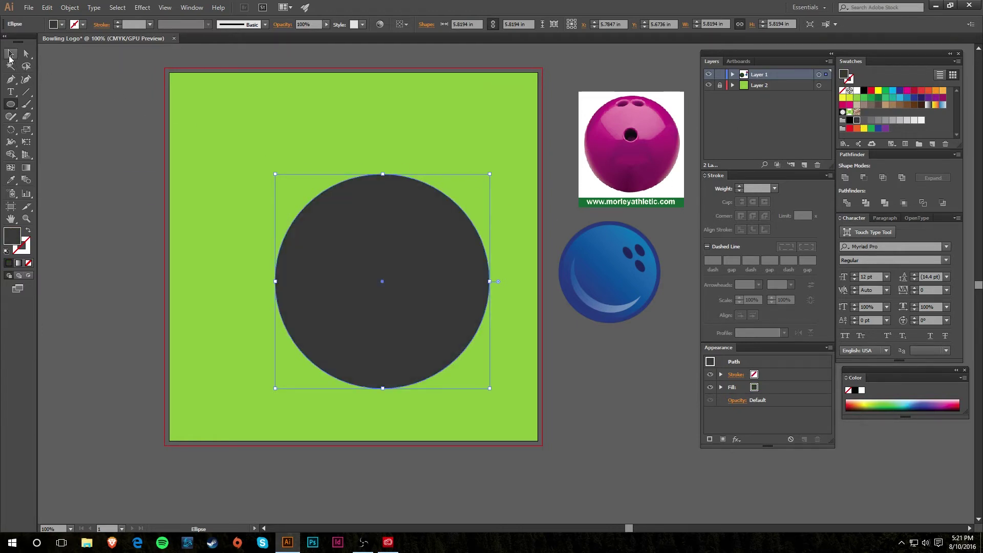
click(11, 55)
drag(336, 221, 304, 185)
key(ctrl+shift+a)
drag(432, 222, 442, 258)
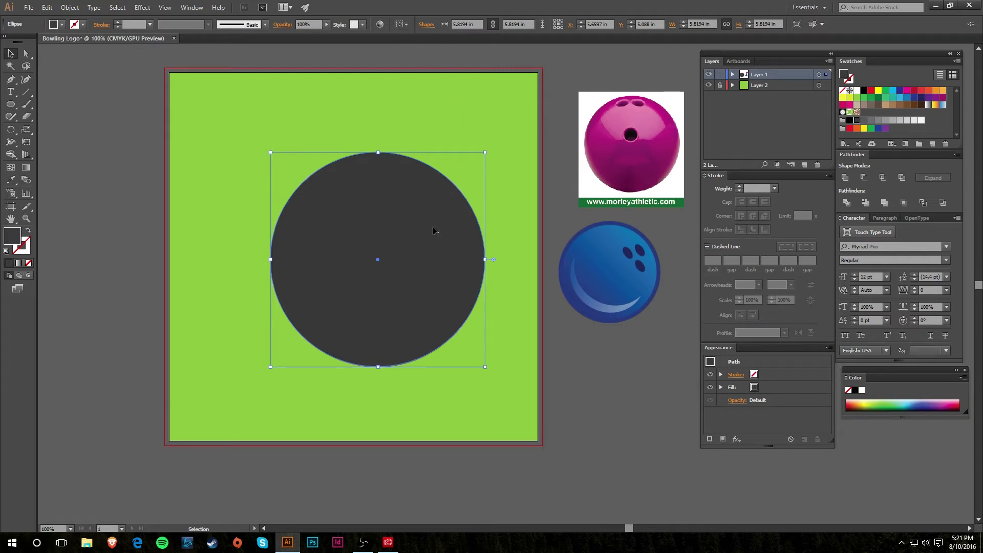
Step: Draw a small 0.5972 in yellow circle near the ball's upper left
click(400, 24)
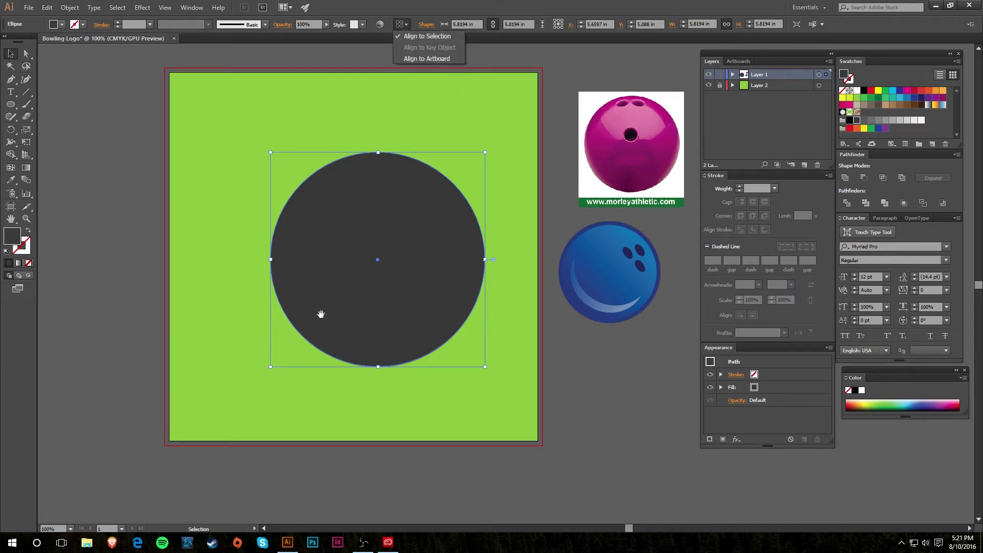
drag(268, 309, 364, 333)
click(520, 161)
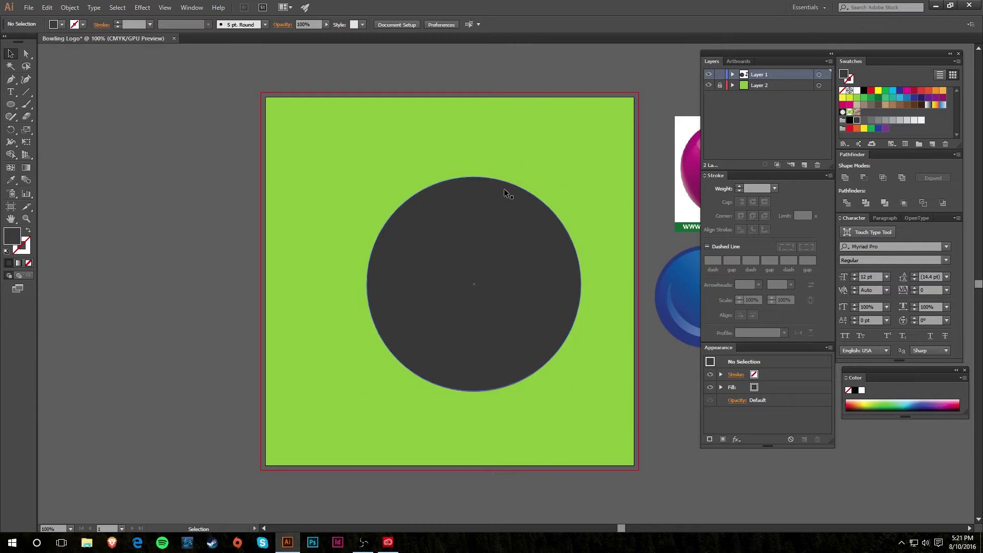
key(l)
drag(416, 218, 438, 240)
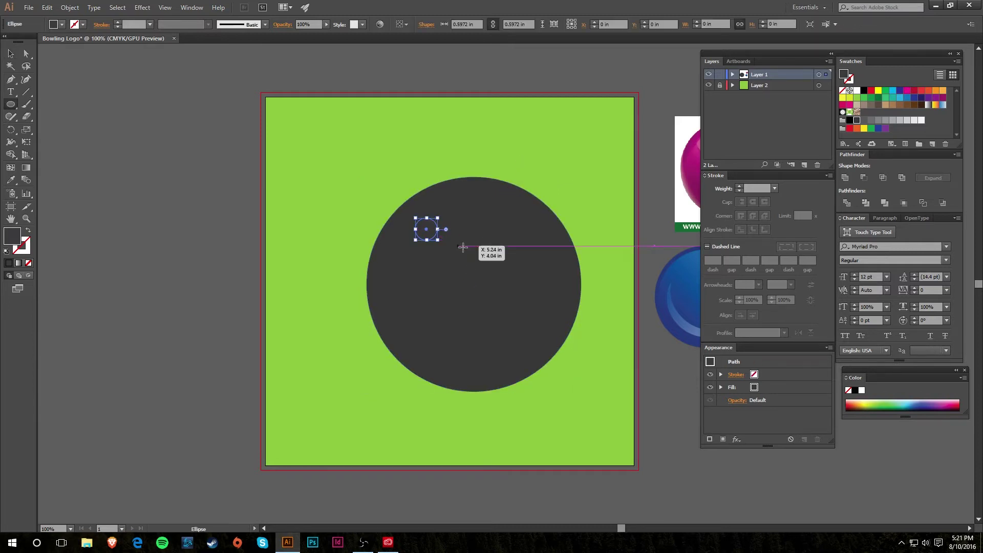
click(878, 92)
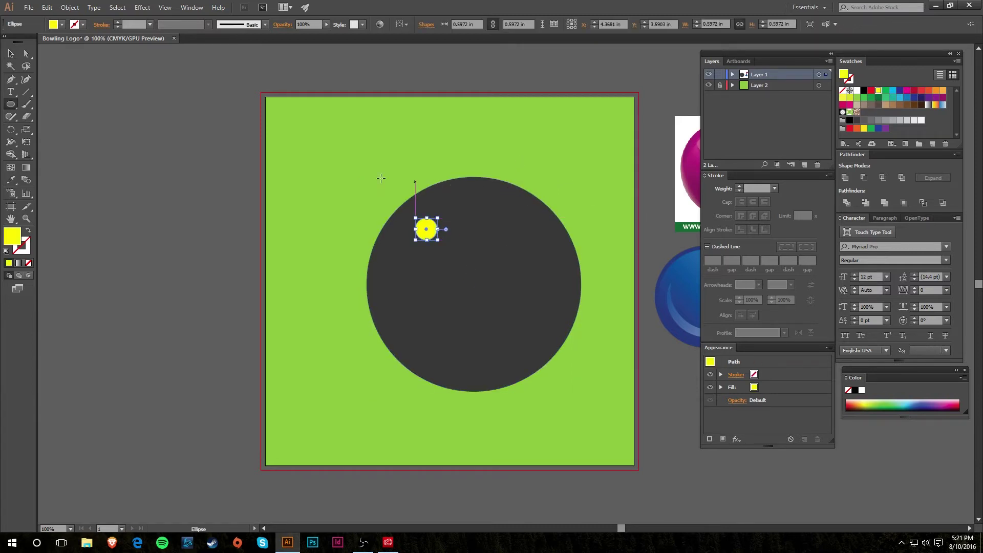
key(v)
click(358, 196)
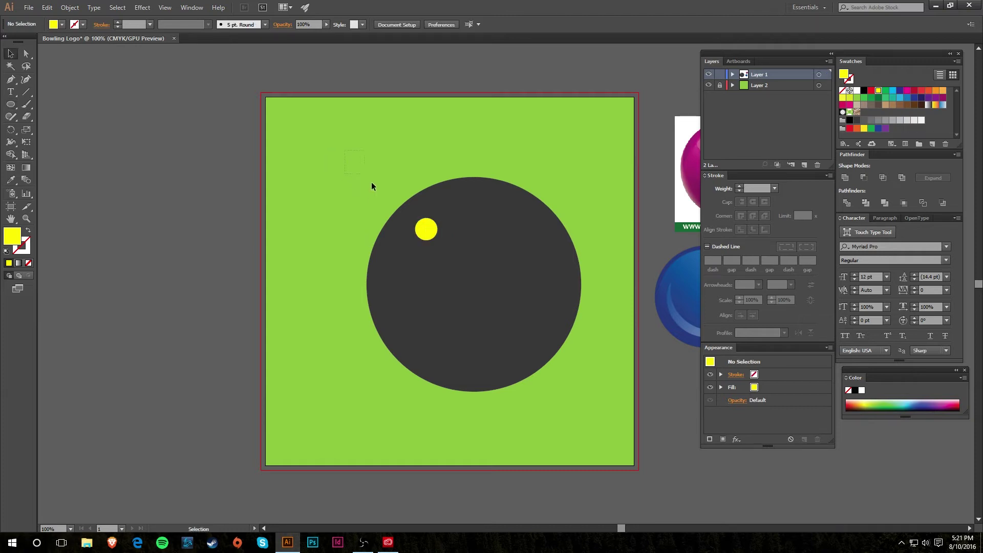
Step: Centre the dark ball and yellow dot horizontally relative to the artboard
drag(546, 417, 492, 364)
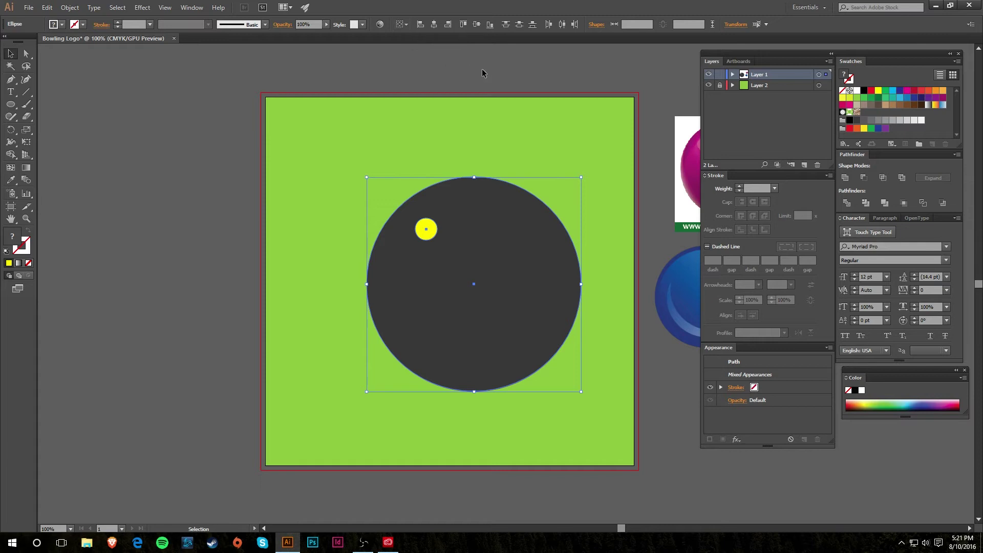
click(434, 24)
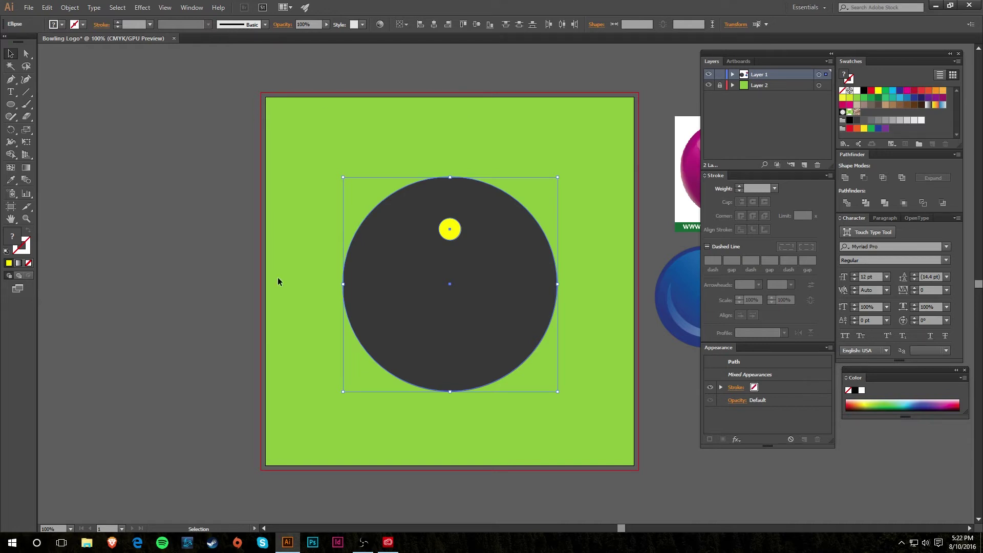
click(397, 26)
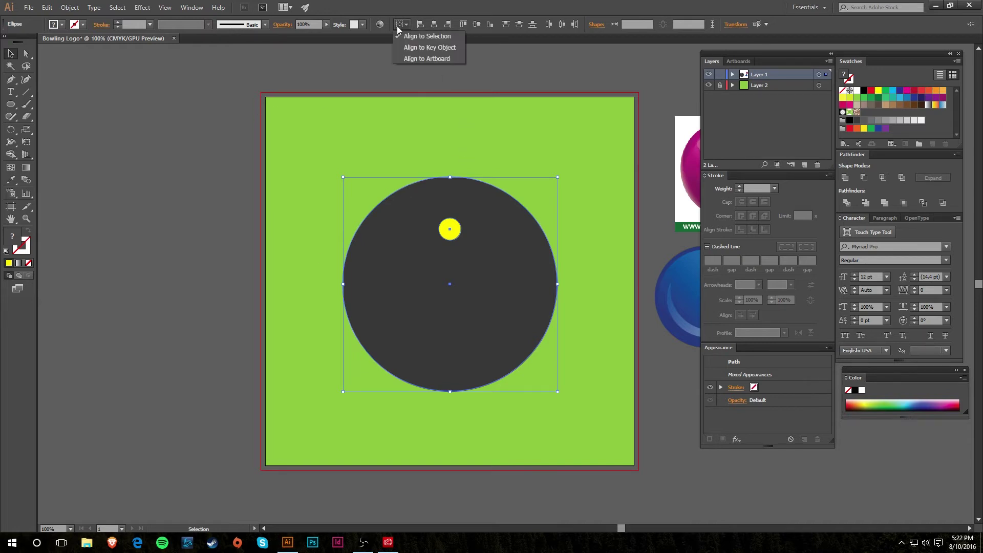
click(412, 58)
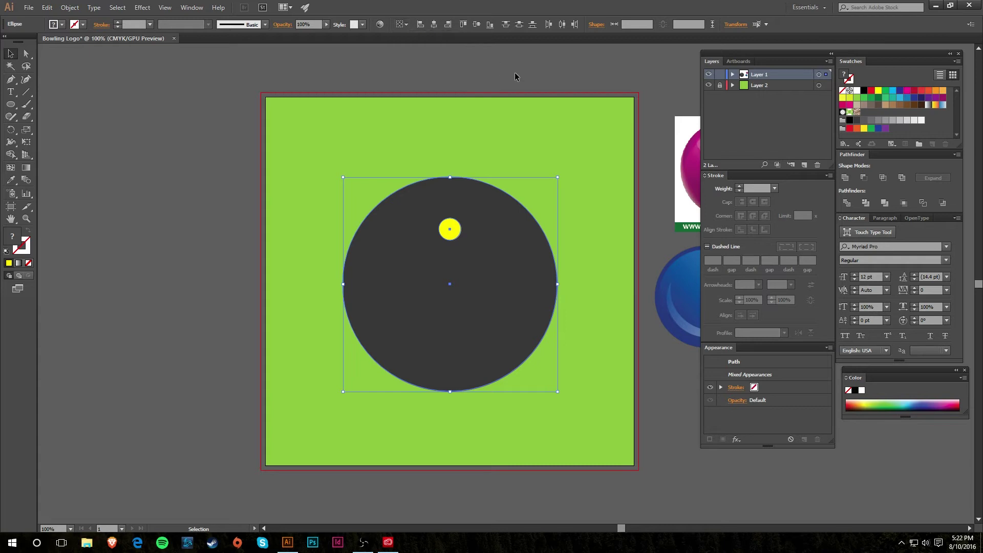
key(ctrl+z)
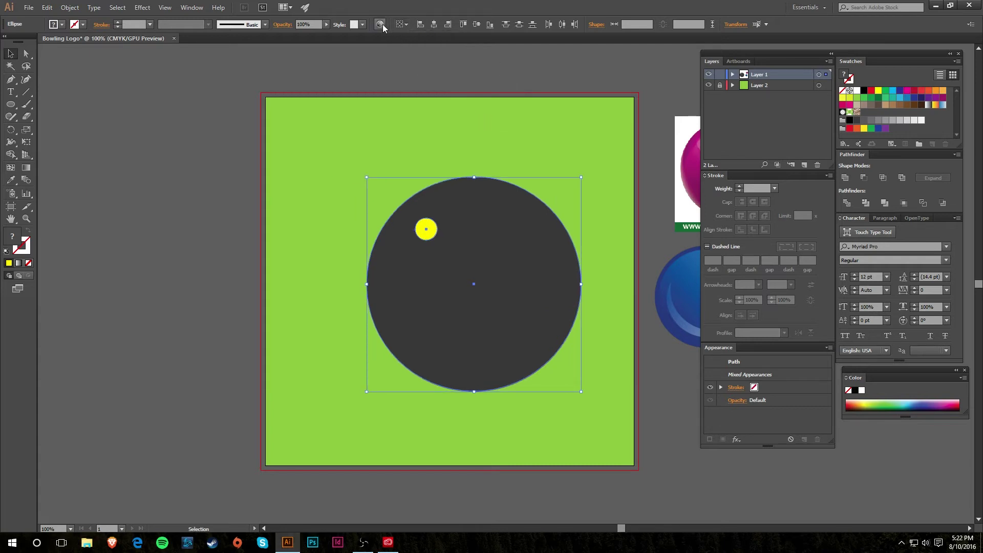
click(405, 25)
click(404, 25)
click(403, 25)
click(413, 59)
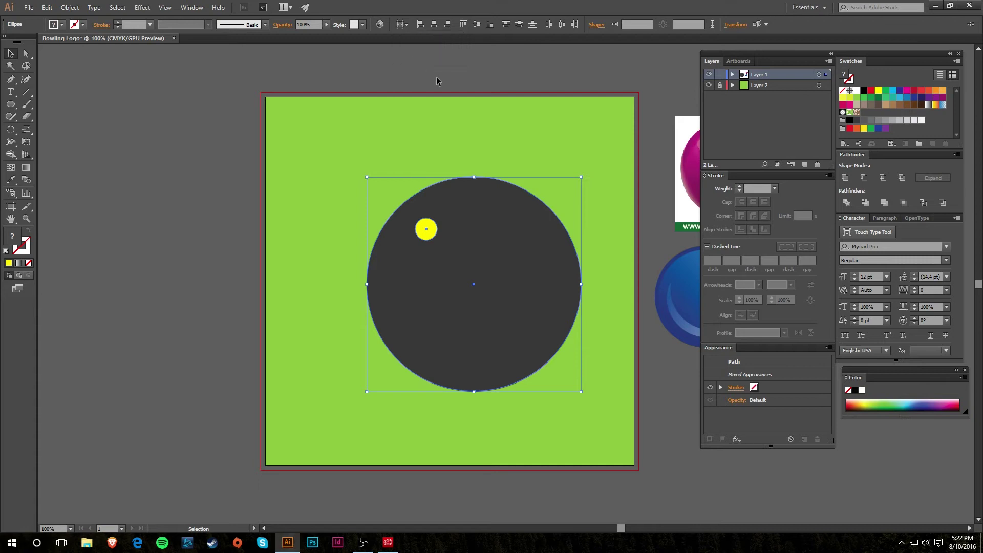
click(434, 24)
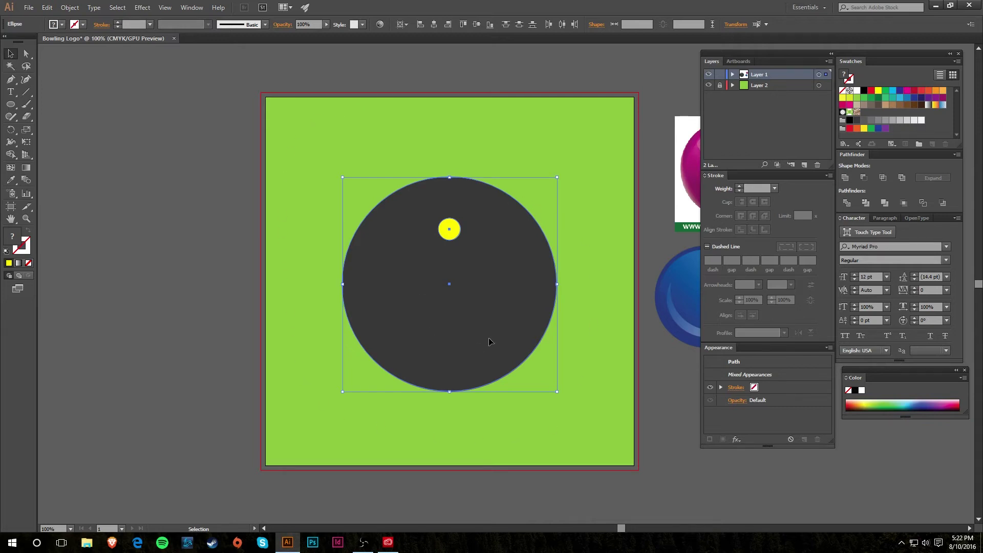
click(583, 193)
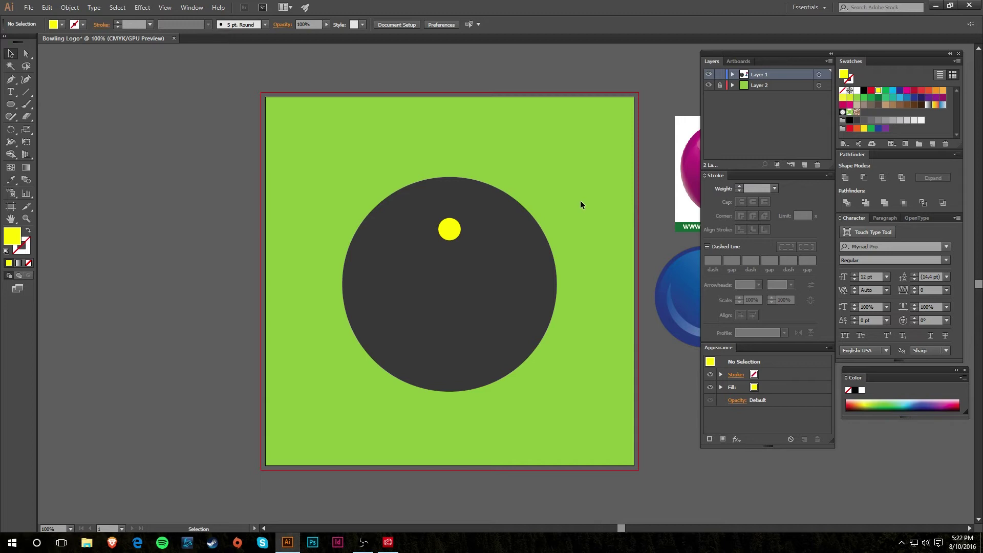
click(450, 228)
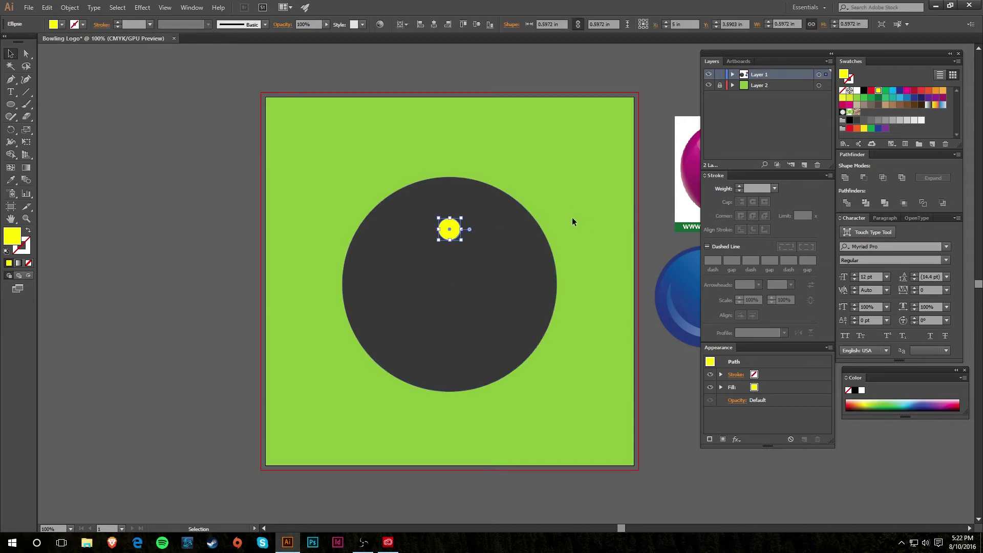
Step: Delete the yellow dot and vertically centre the dark gray ball on the artboard
key(Delete)
click(474, 257)
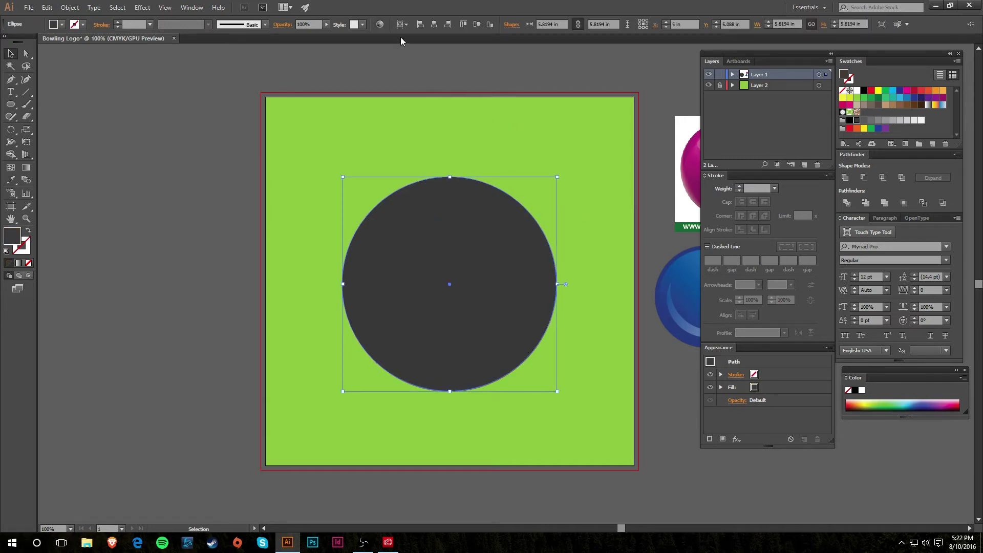
click(402, 24)
click(465, 51)
click(475, 24)
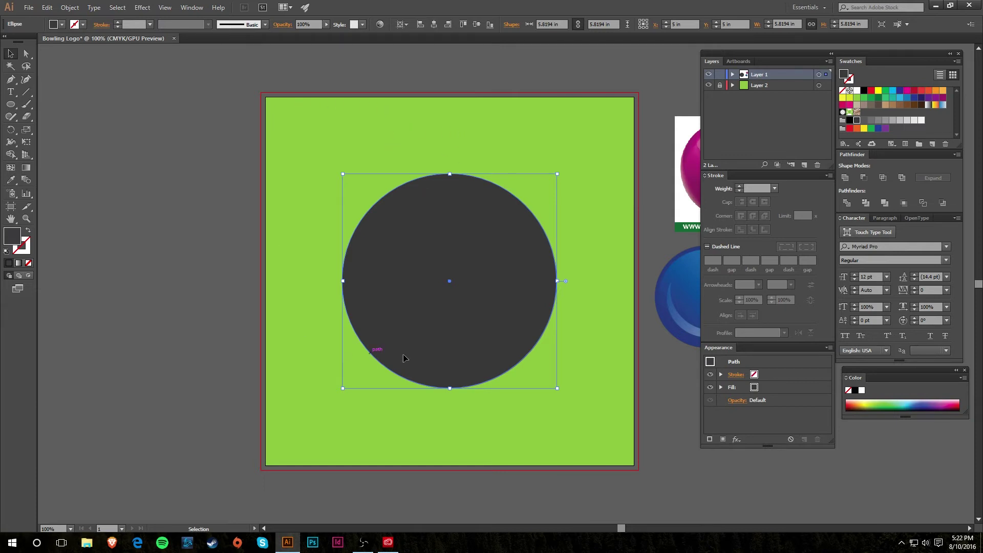
click(559, 415)
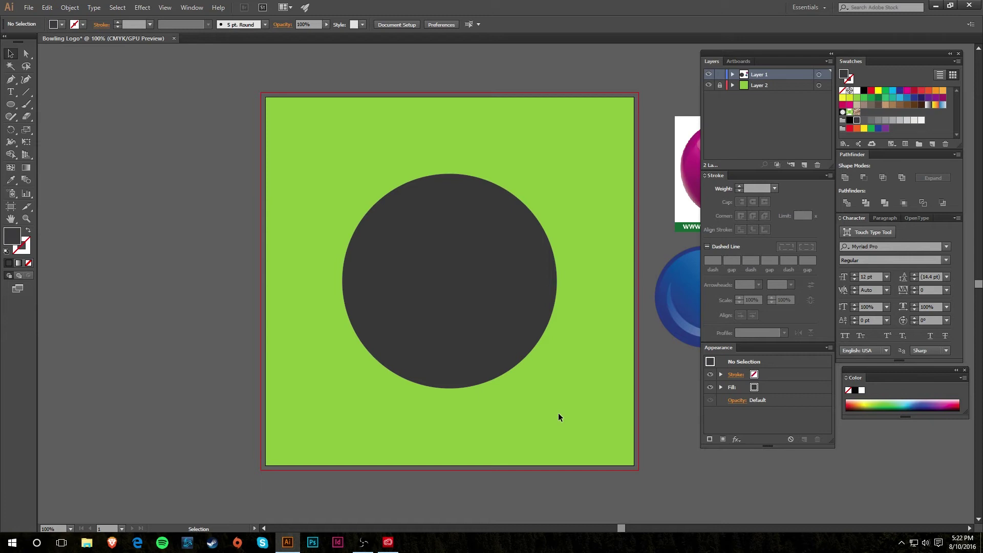
drag(572, 388, 504, 382)
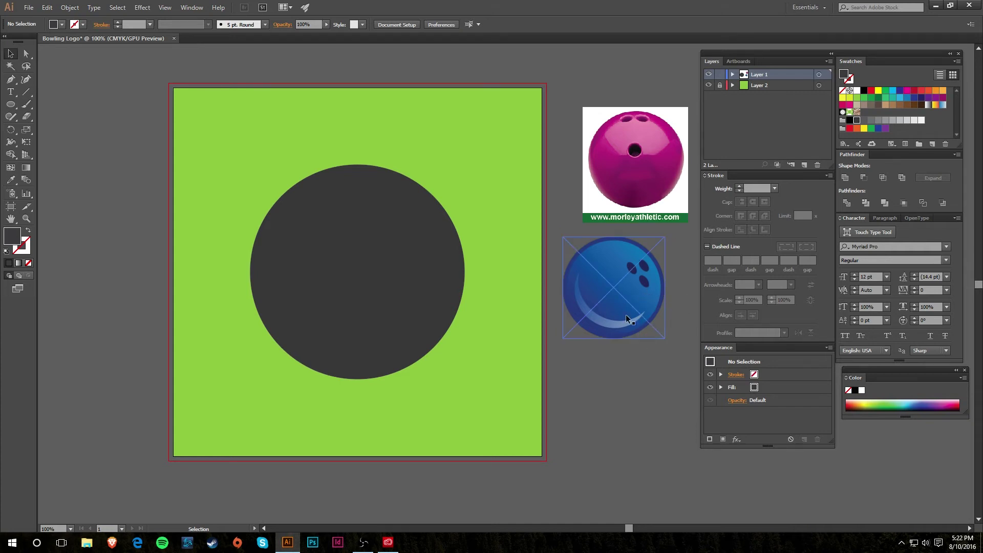
Step: Move the blue ball image aside and zoom in closely on the pink reference ball
drag(616, 319, 631, 368)
click(620, 256)
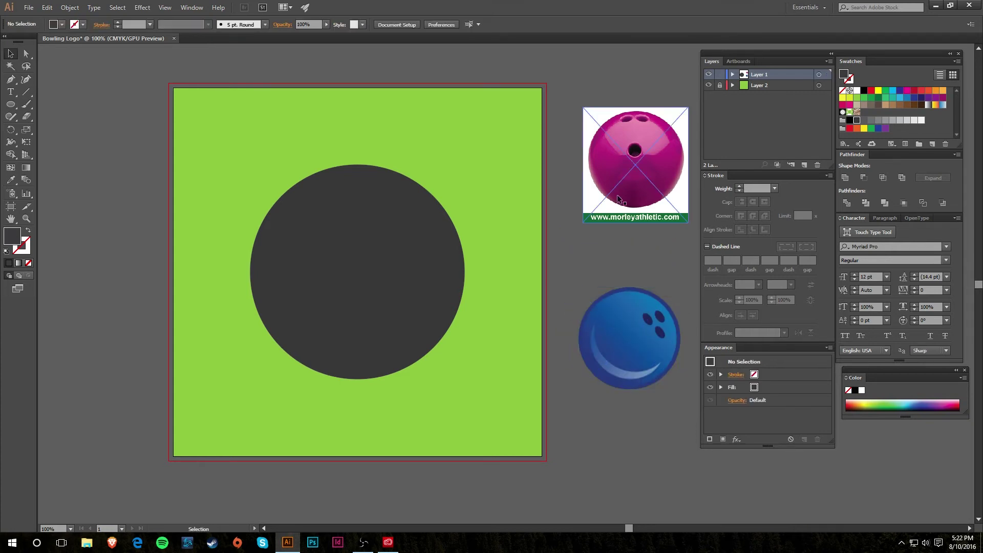
key(z)
drag(603, 192, 404, 229)
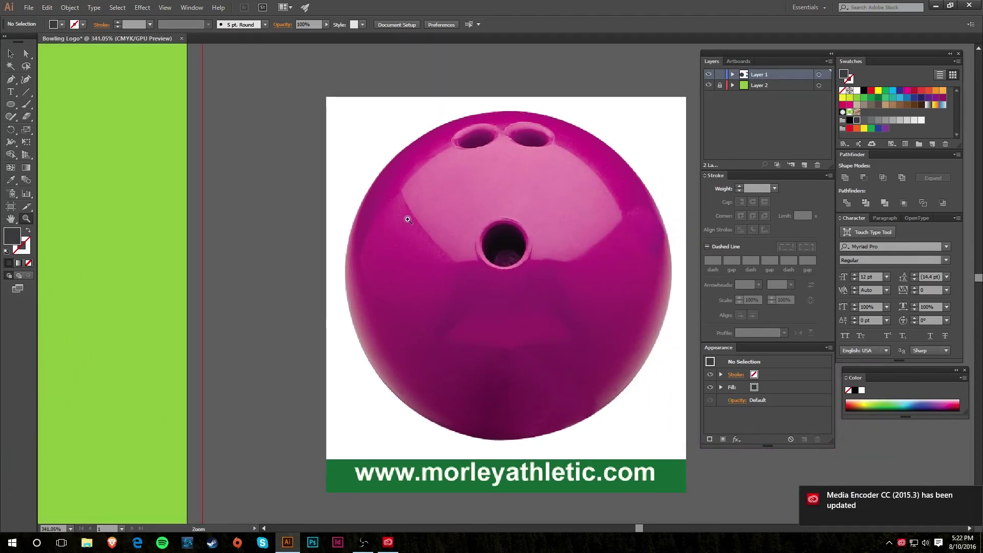
Step: Draw a 0.3787 in circle over the pink ball's thumb hole and nudge it into place
key(l)
drag(478, 220, 526, 268)
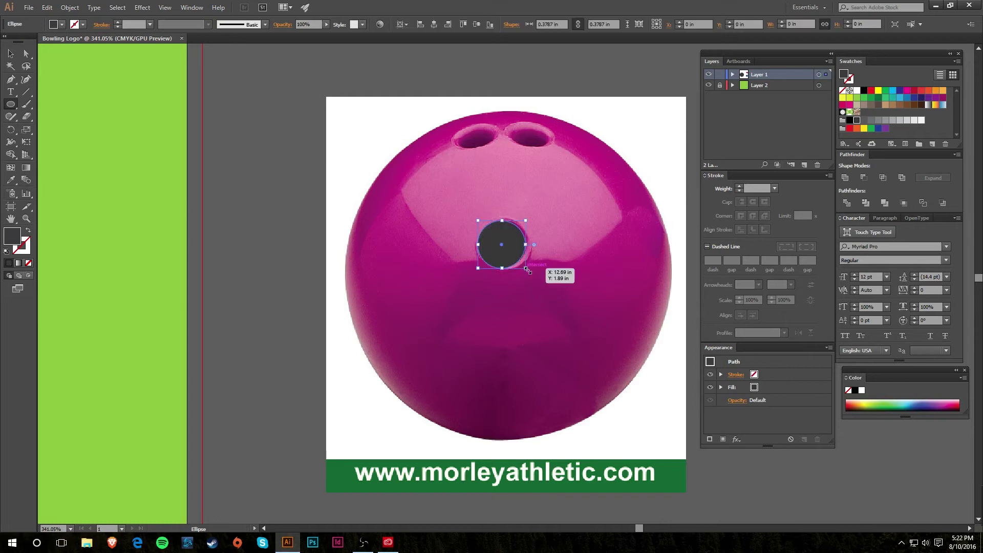
key(Right)
key(Right)
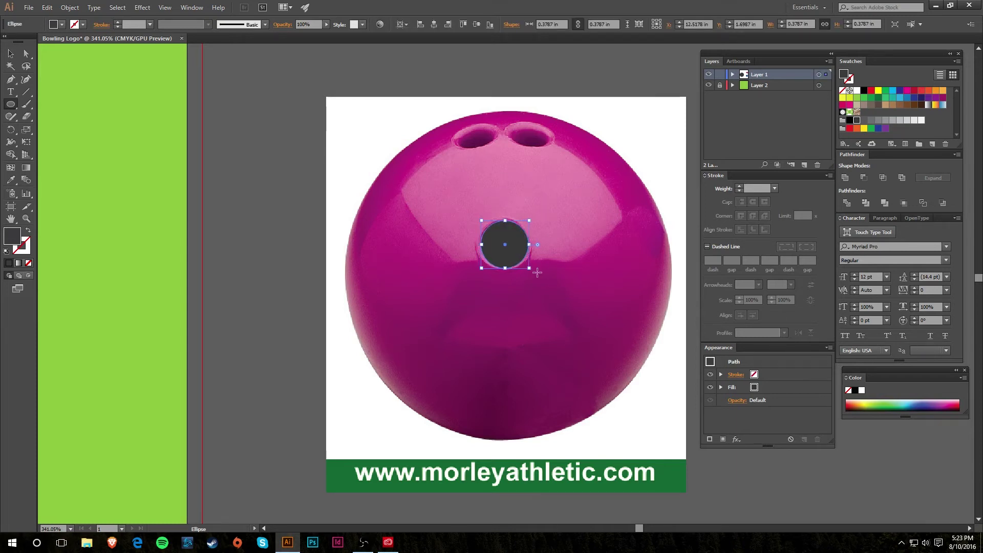
key(v)
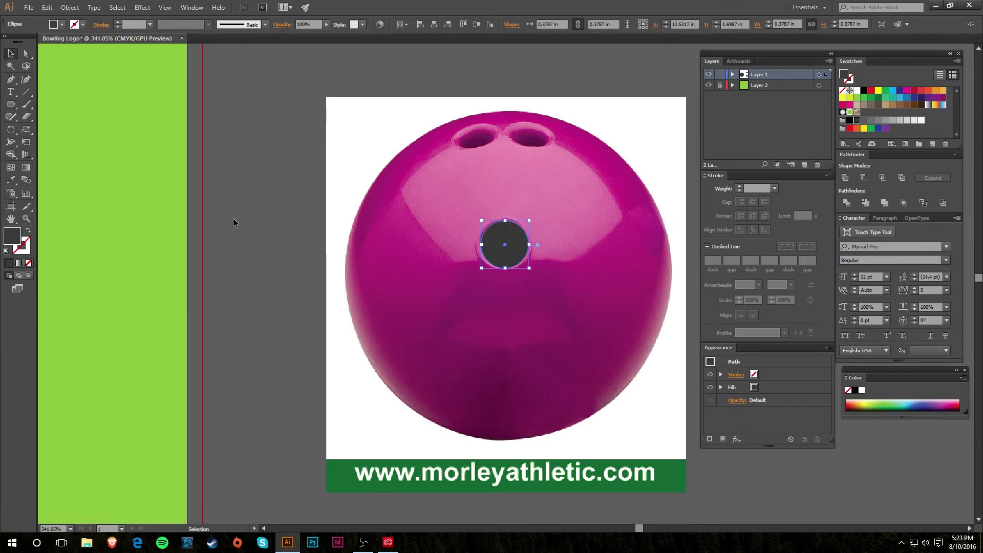
key(Left)
key(Left)
key(Left)
key(Left)
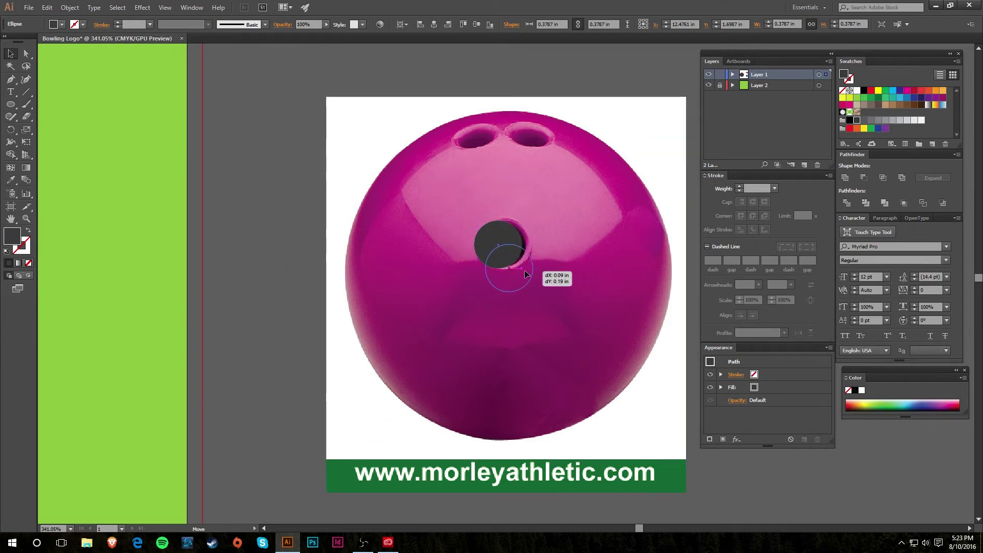
key(Right)
key(Right)
key(Right)
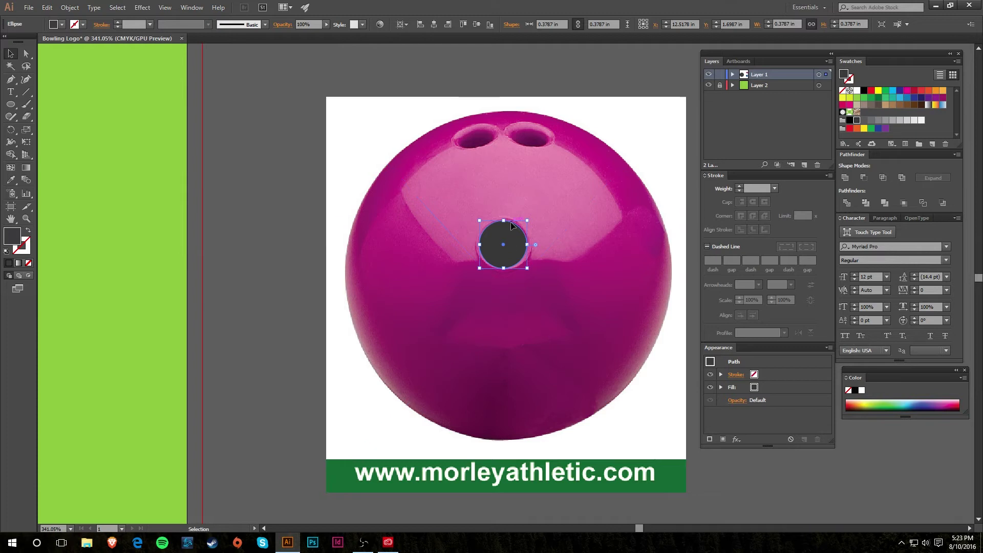
click(273, 210)
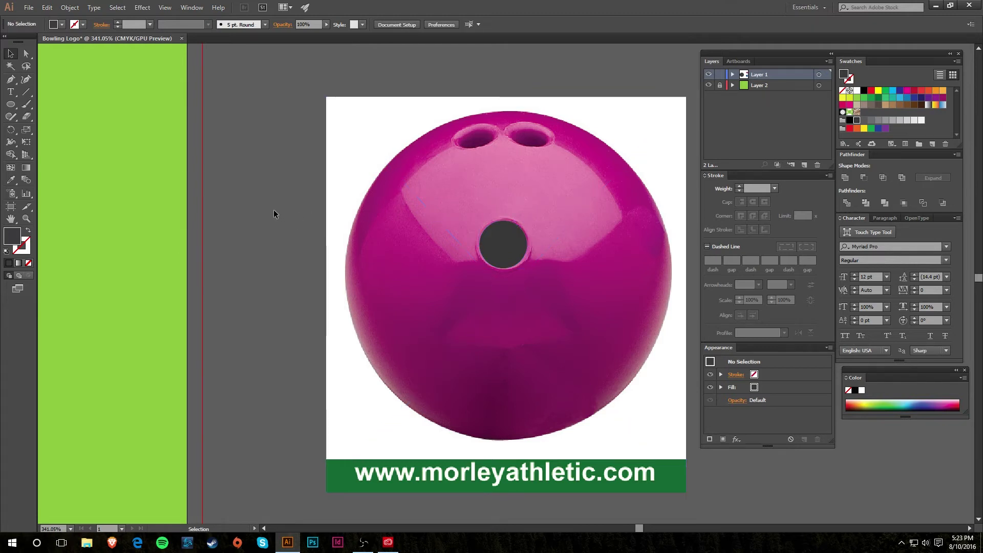
key(l)
Step: Draw a small dark ellipse over the pink ball's right finger hole and position it there
drag(513, 129, 552, 149)
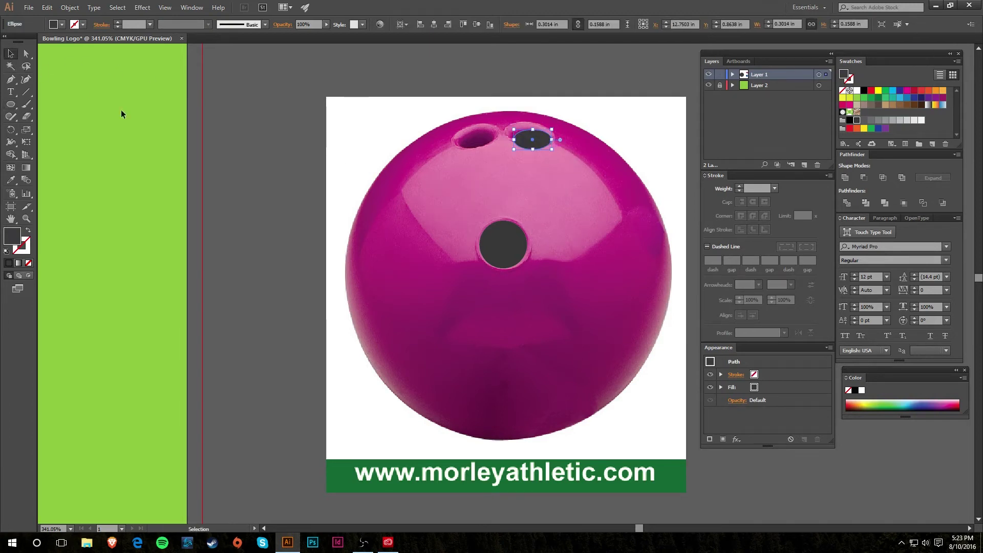
click(275, 163)
drag(524, 143, 558, 126)
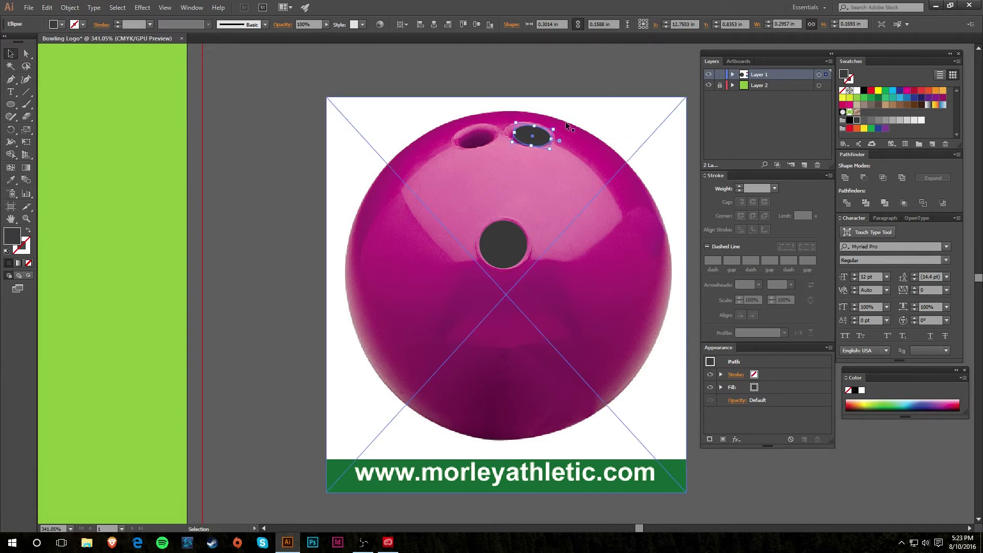
key(ctrl+z)
key(ctrl+z)
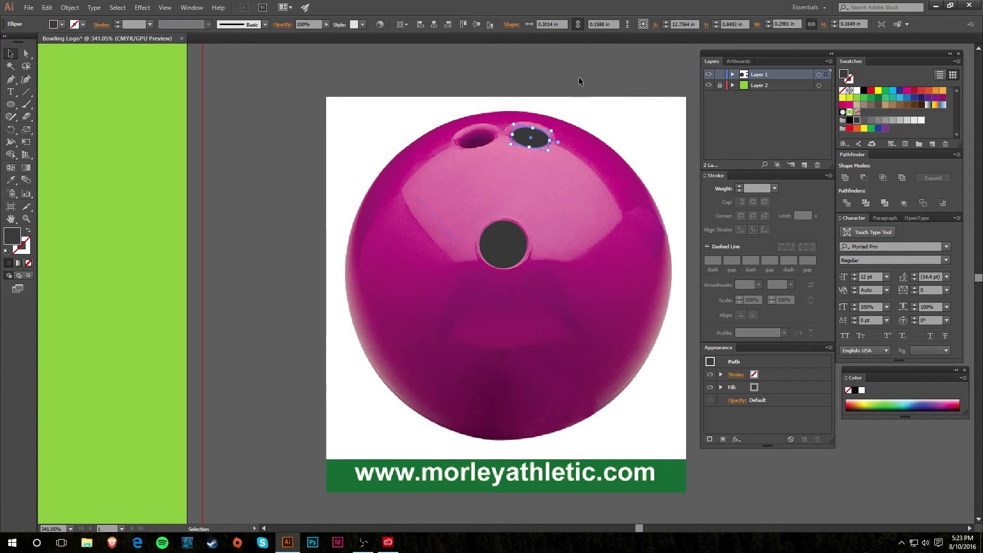
key(ctrl+z)
key(ctrl+z)
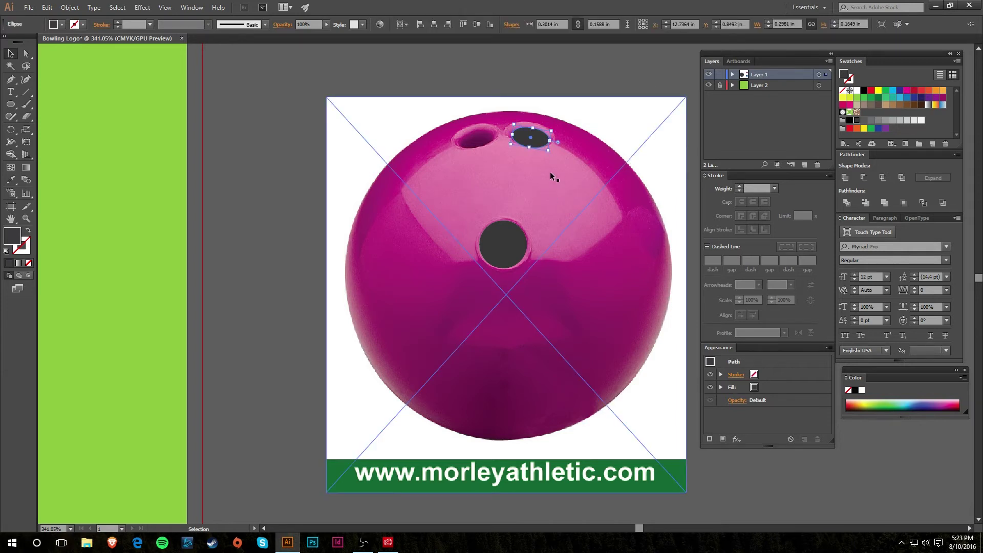
click(567, 92)
Step: Try stretching, enlarging and tilting the finger-hole ellipse, undoing each change
click(516, 247)
click(546, 144)
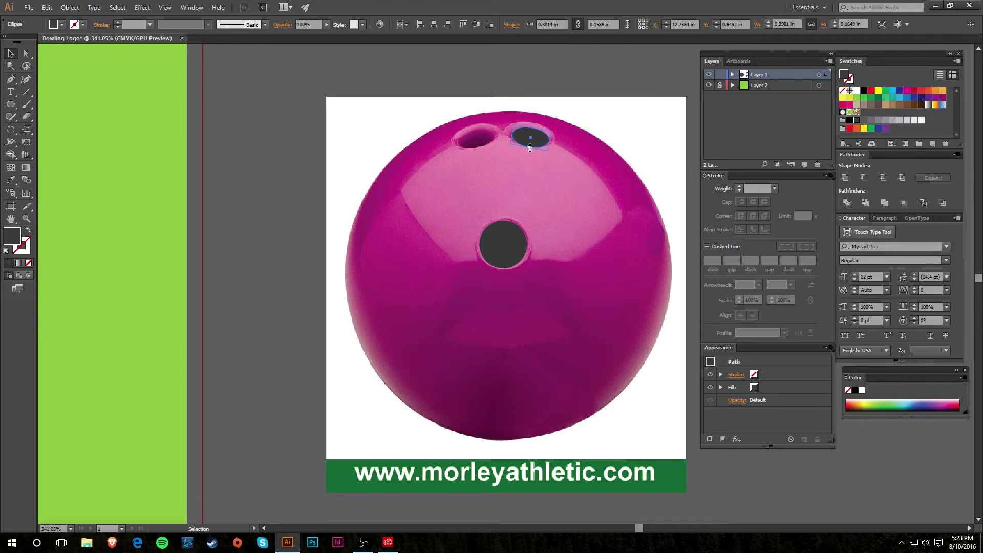
drag(529, 147, 531, 175)
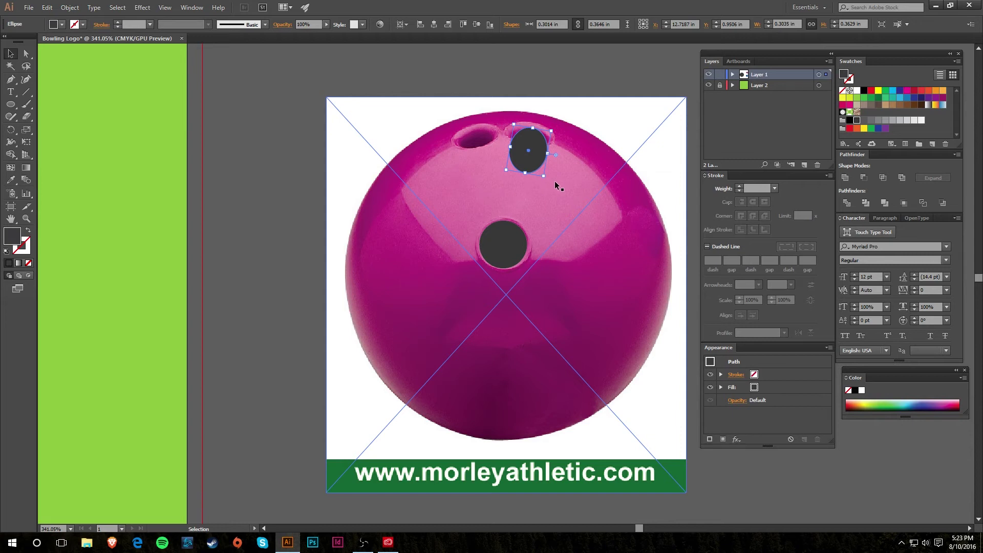
key(ctrl+z)
drag(550, 141, 593, 150)
key(ctrl+z)
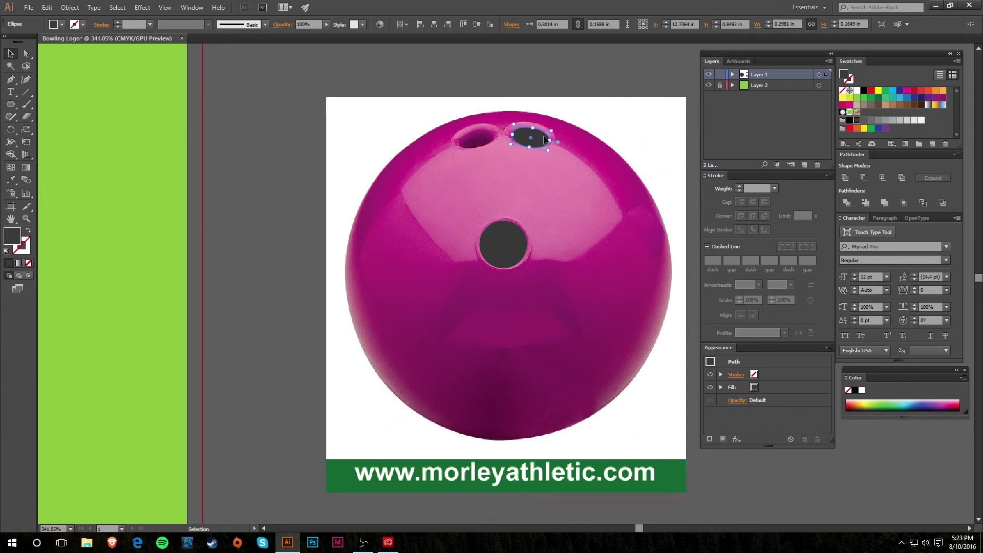
drag(550, 130, 588, 125)
key(ctrl+z)
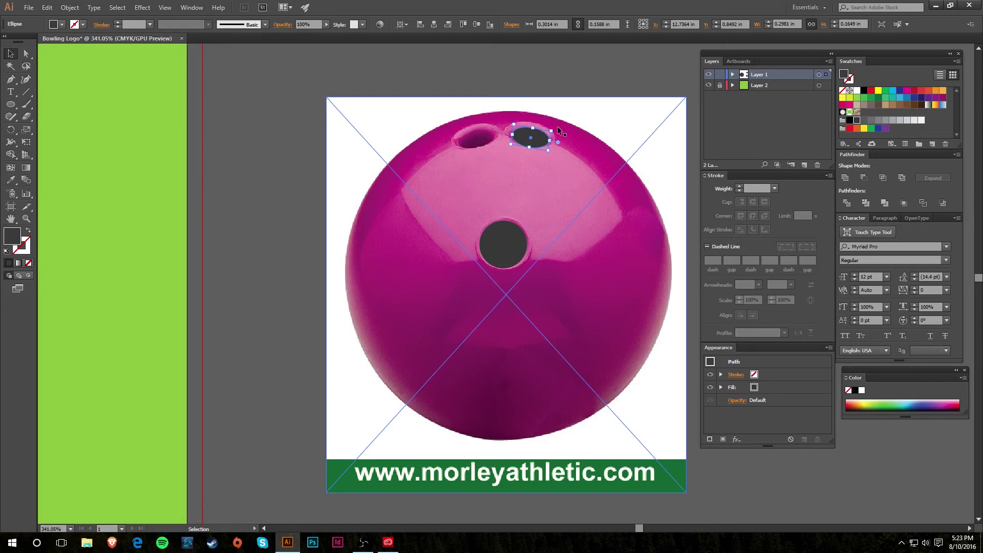
drag(555, 128, 529, 138)
key(ctrl+z)
click(499, 69)
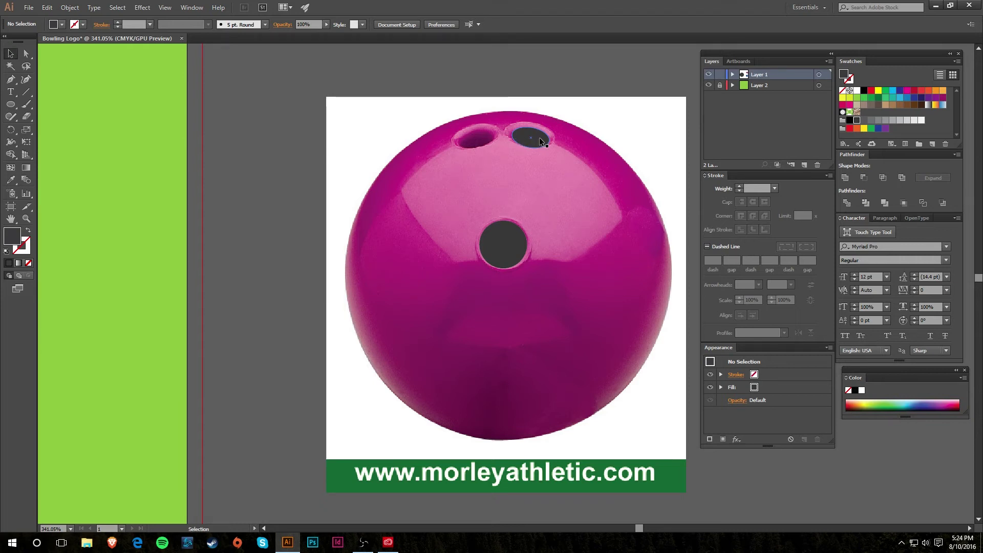
Step: Duplicate the finger-hole ellipse onto the pink ball's left finger hole
click(541, 144)
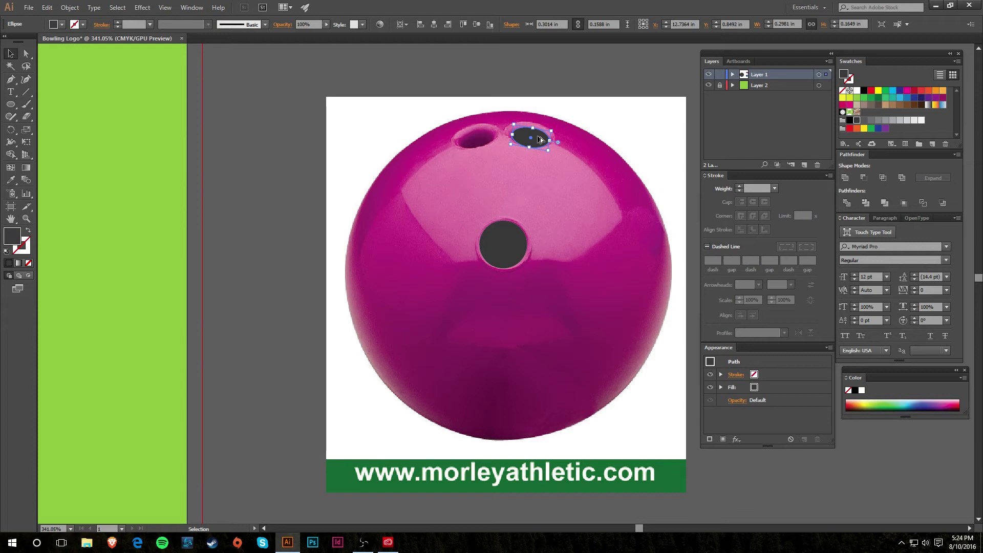
drag(540, 139, 489, 142)
key(ctrl+shift+a)
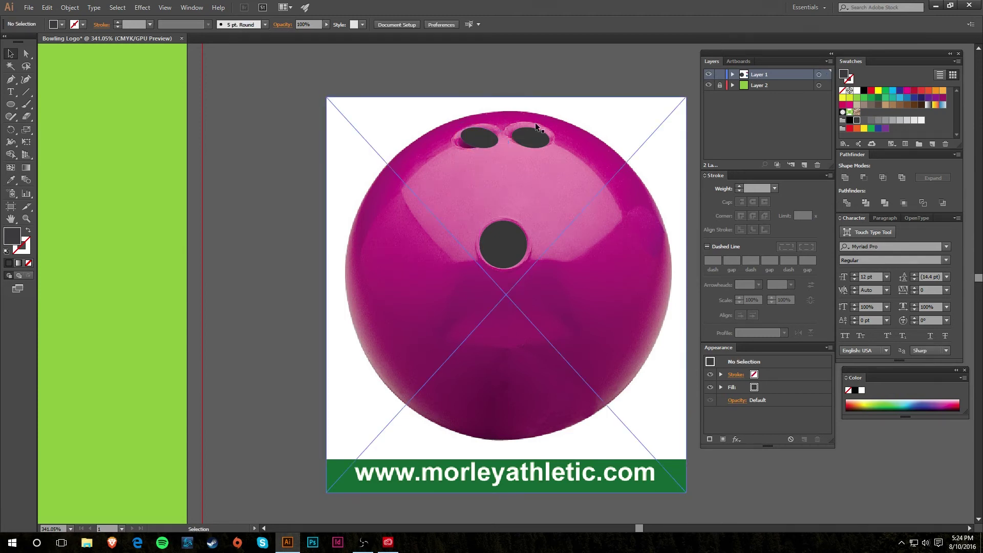
click(483, 140)
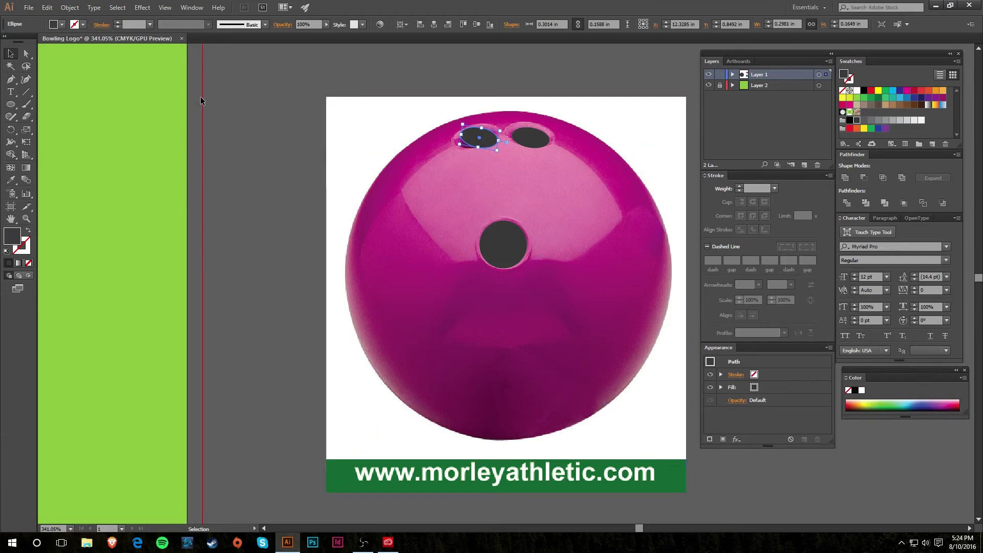
Step: Reflect the copy across the Vertical axis with Object > Transform > Reflect
click(70, 8)
mouse_move(93, 20)
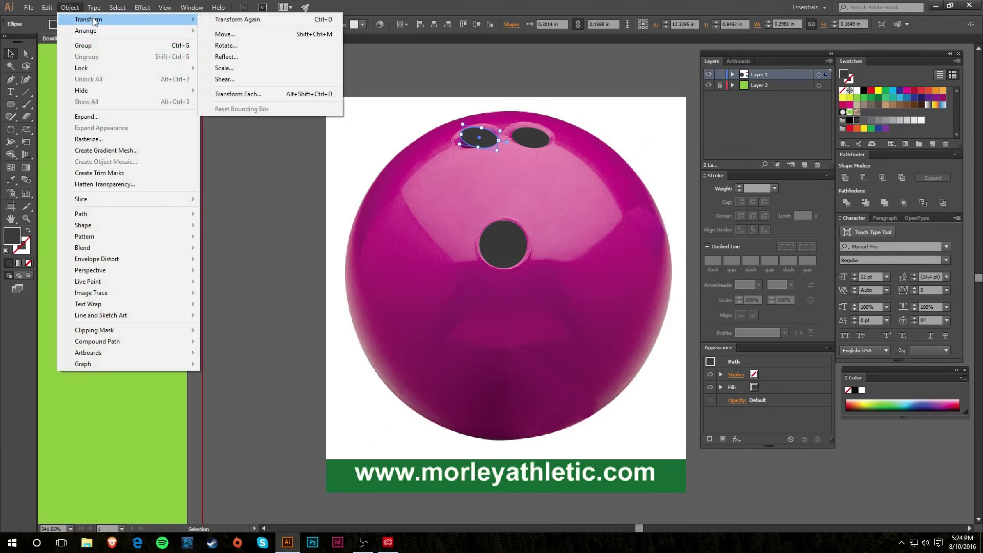
click(256, 55)
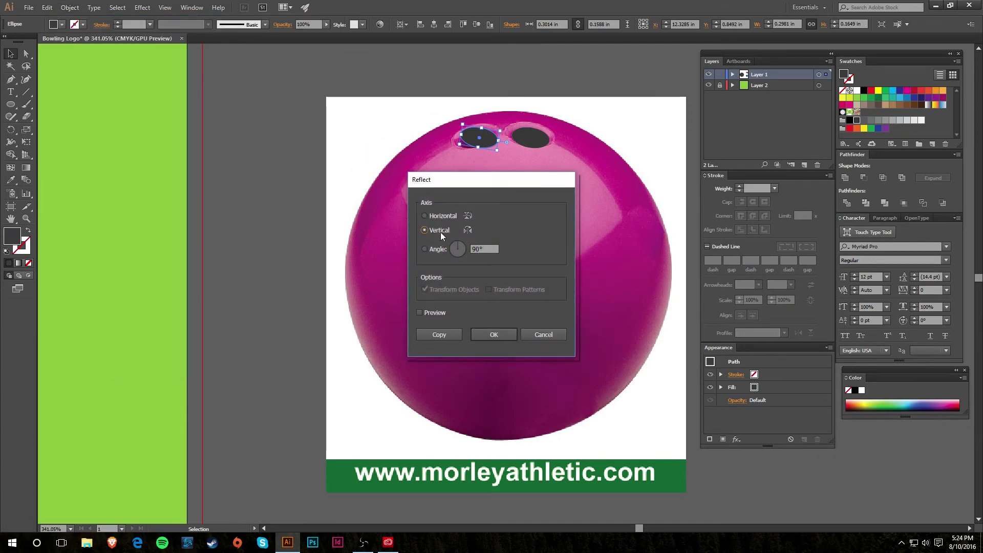
drag(528, 184, 544, 194)
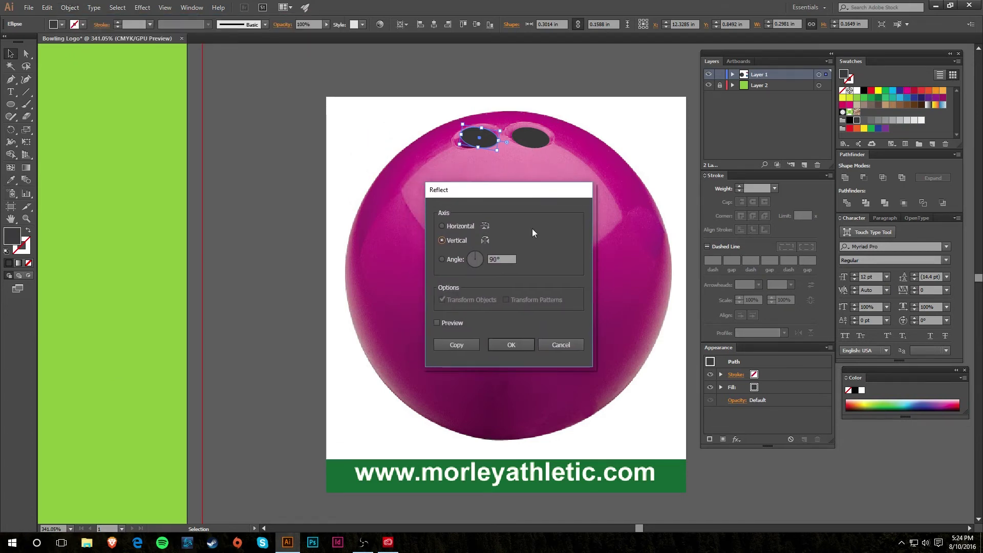
click(521, 345)
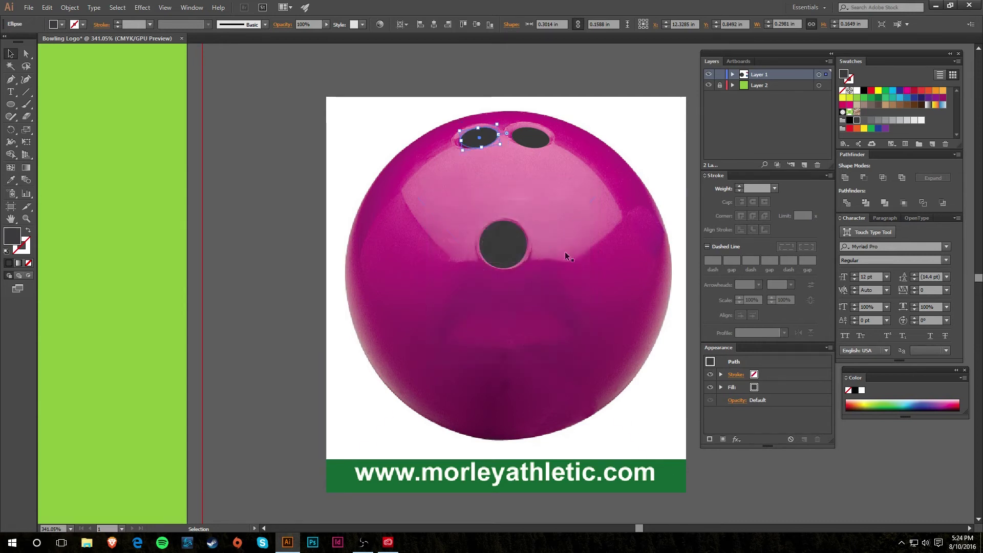
click(538, 104)
Step: Expand Layer 1 to list its four ellipses and two linked images
click(497, 144)
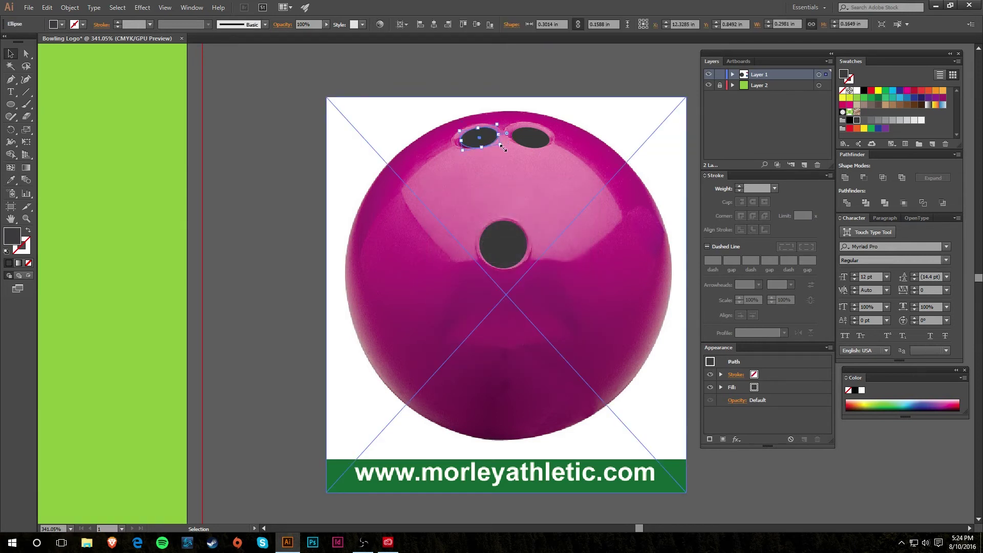
click(553, 92)
click(532, 160)
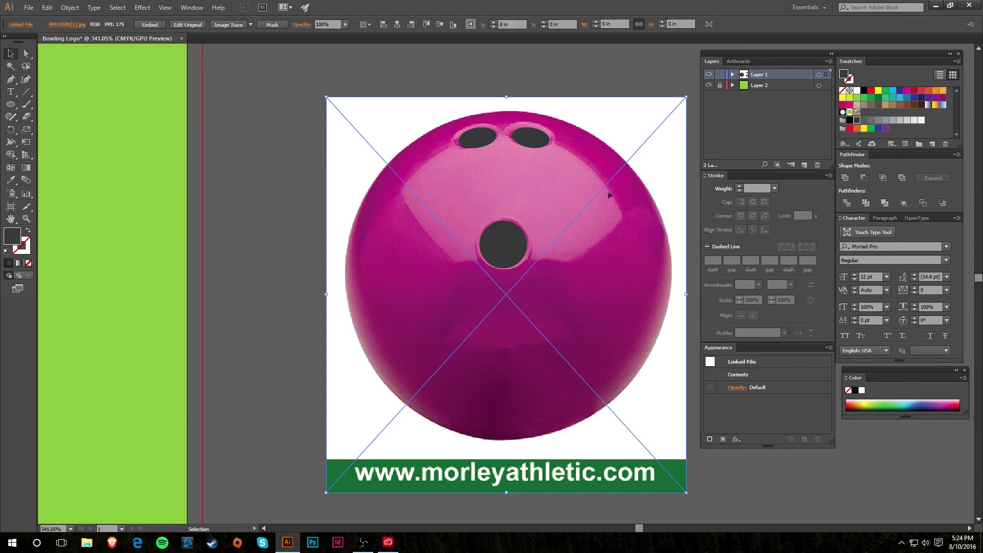
click(748, 114)
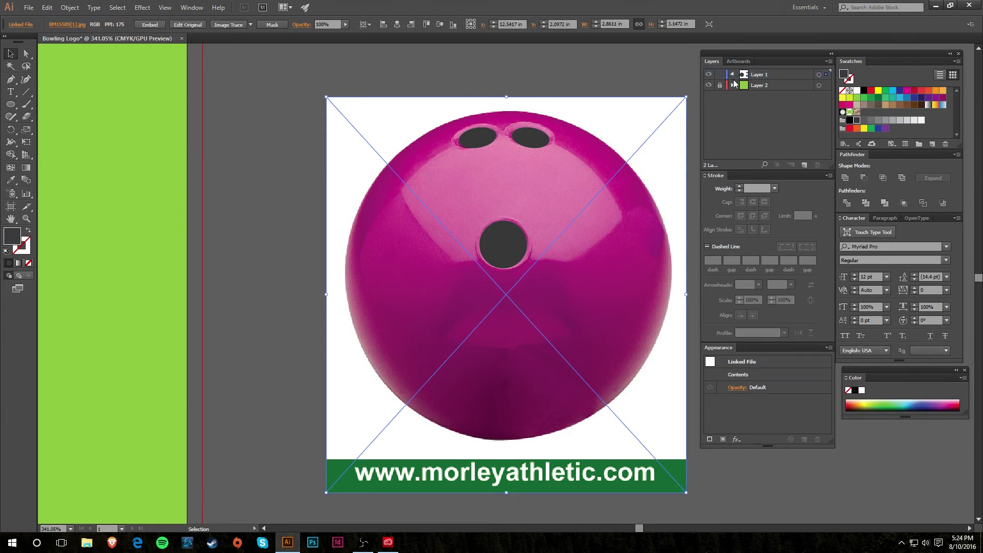
click(732, 75)
Step: Hide and reshow the pink ball image, then zoom out on the canvas
click(708, 139)
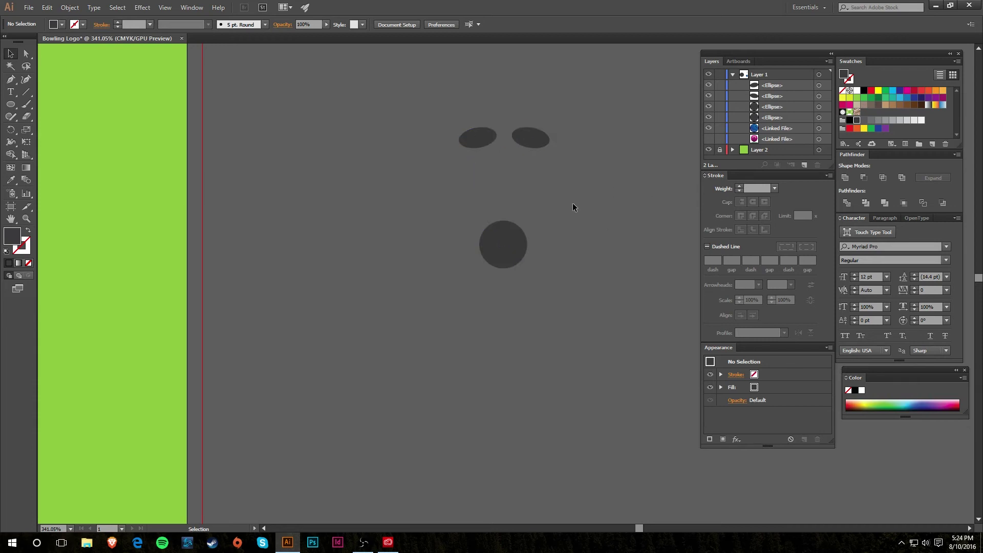
click(709, 138)
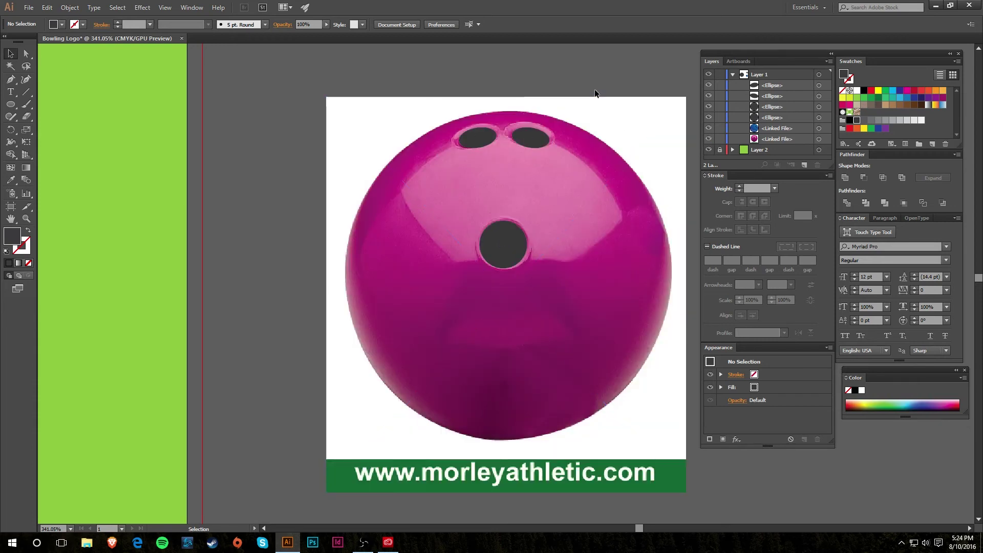
key(z)
alt+click(481, 279)
alt+click(489, 307)
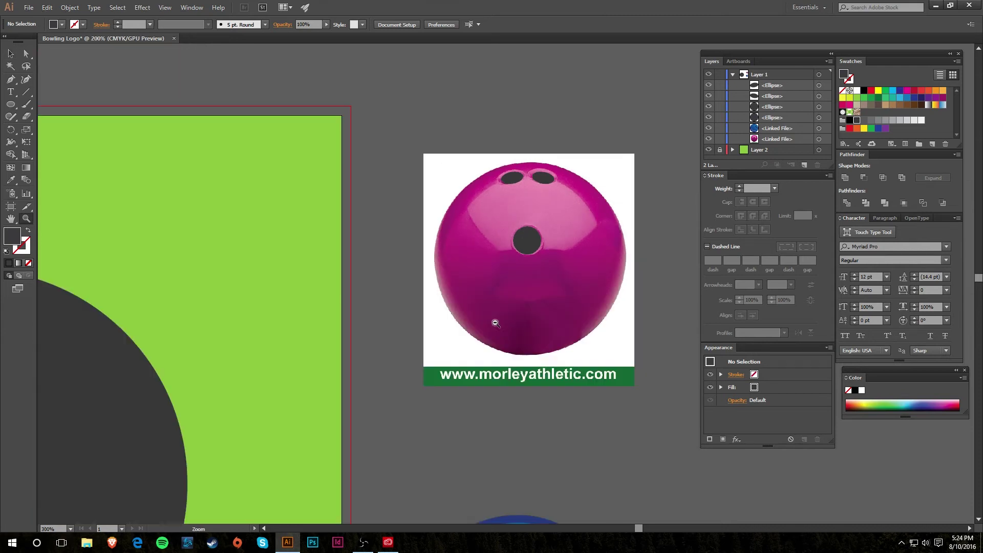
Step: Move the big dark circle over the pink ball image
drag(341, 376, 485, 300)
alt+click(486, 301)
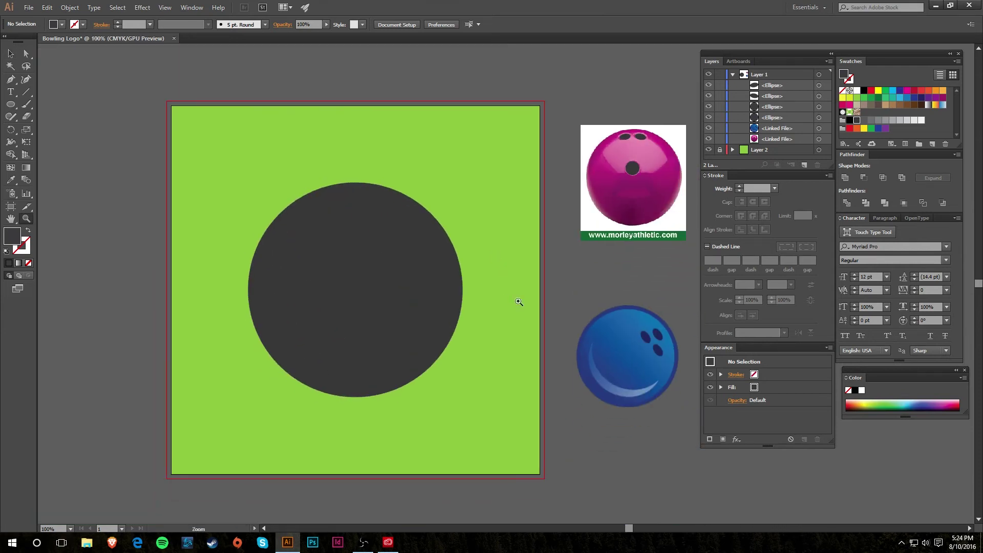
click(15, 54)
drag(574, 284, 447, 274)
drag(275, 323, 554, 268)
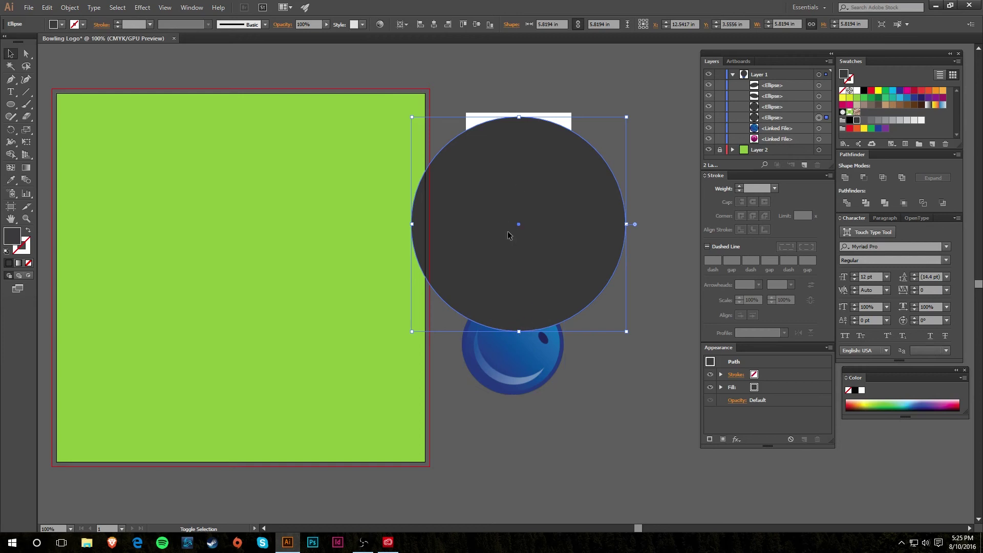
Step: Fill the circle teal and shrink it to about 2.6 in to fit the pink ball
click(891, 98)
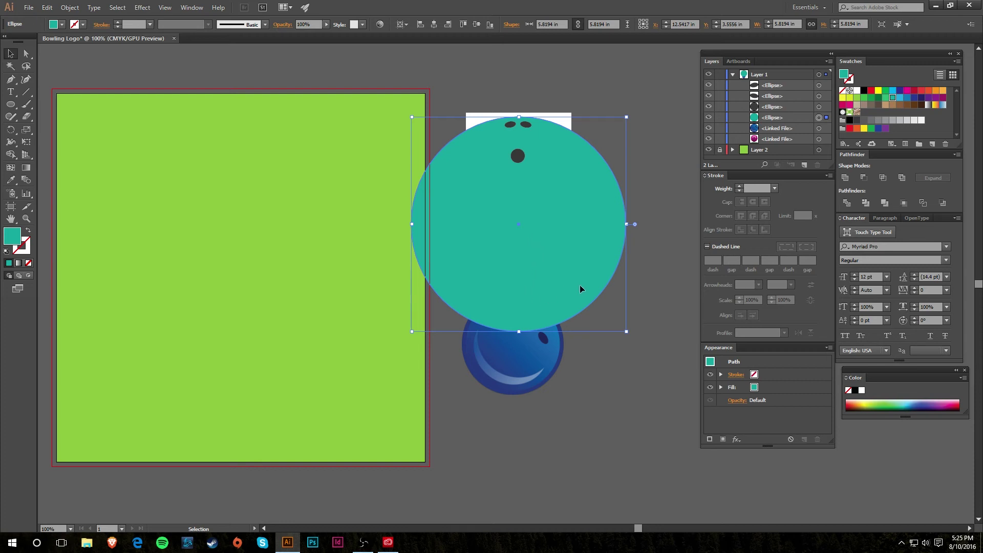
click(30, 231)
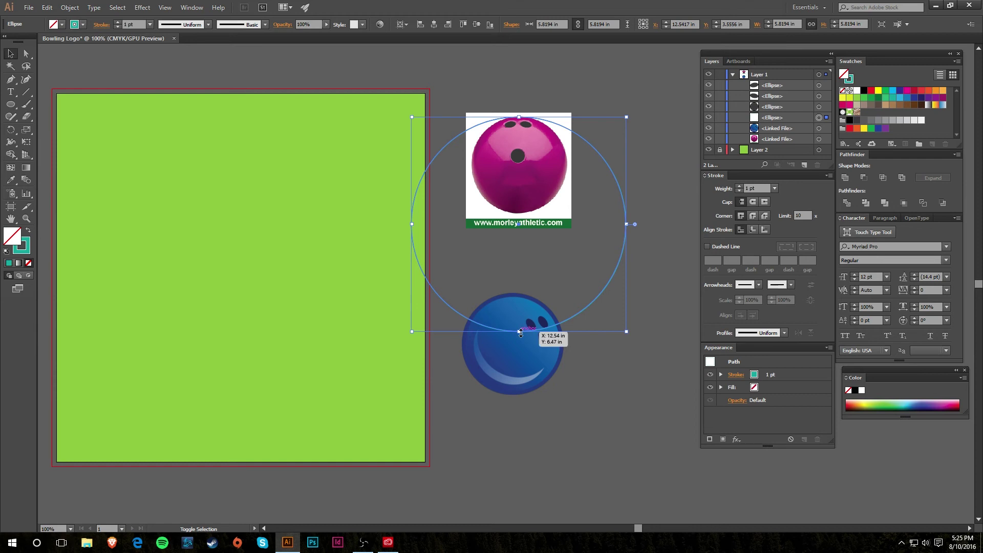
drag(520, 331, 515, 214)
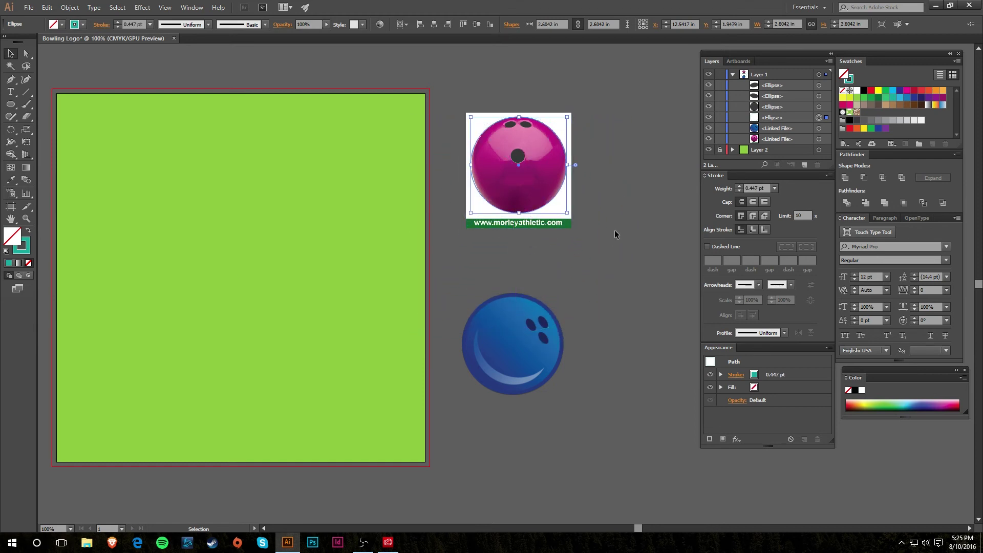
click(31, 232)
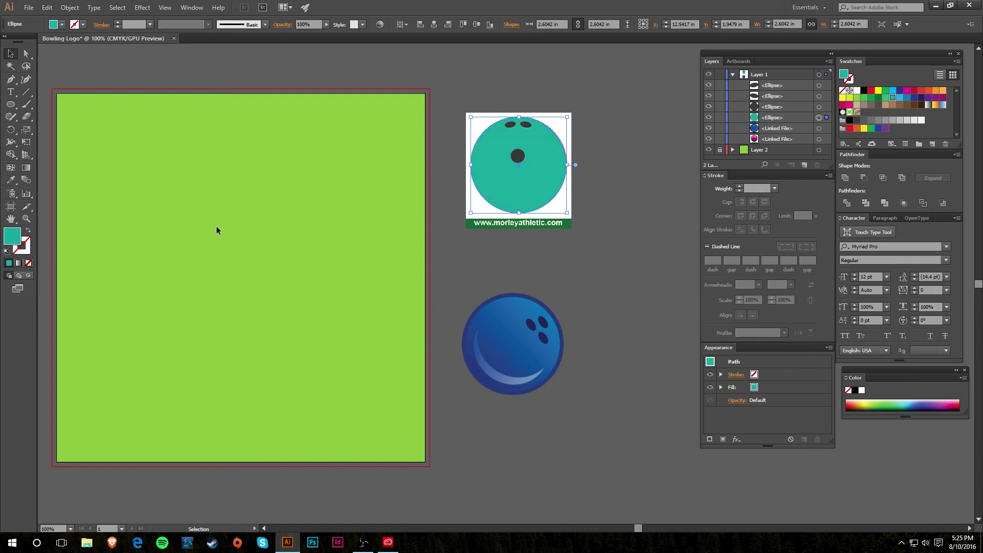
Step: Fill the big circle dark gray and the thumb and two finger holes light gray
click(849, 121)
click(608, 166)
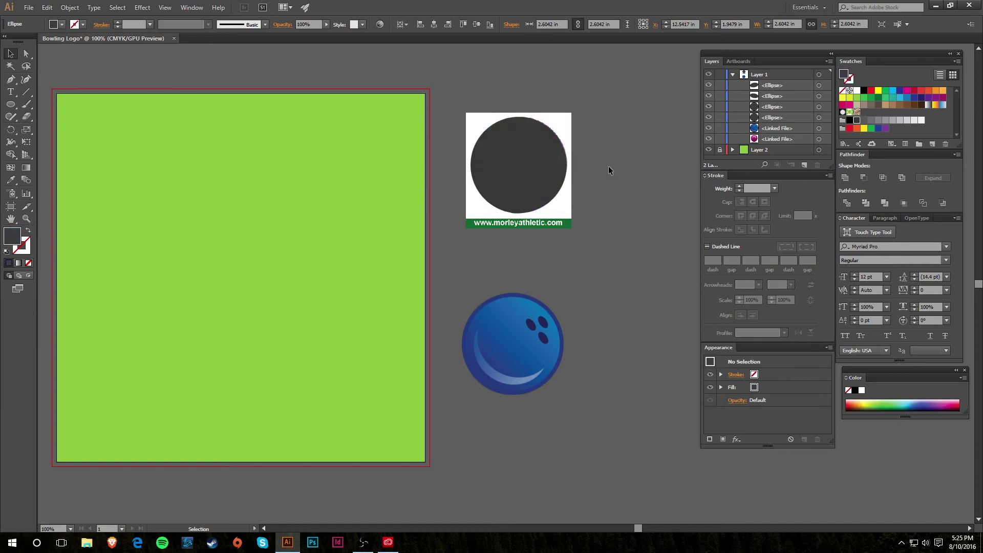
click(518, 156)
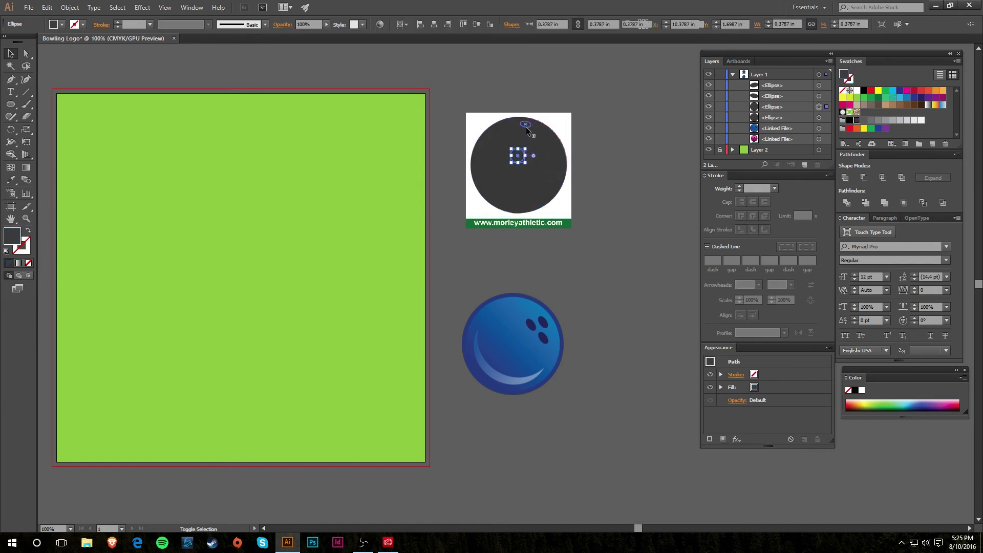
shift+click(527, 124)
shift+click(510, 124)
click(892, 120)
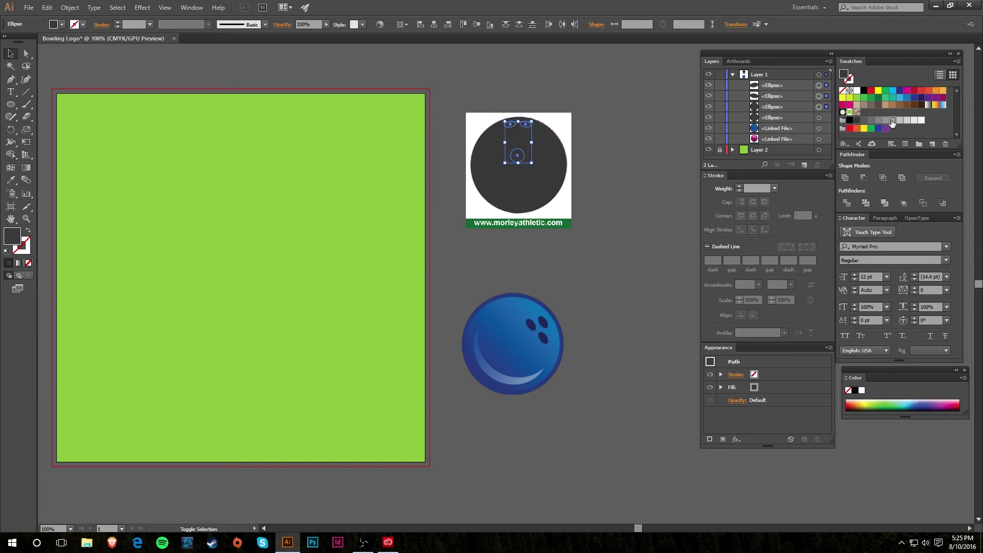
click(656, 174)
click(518, 157)
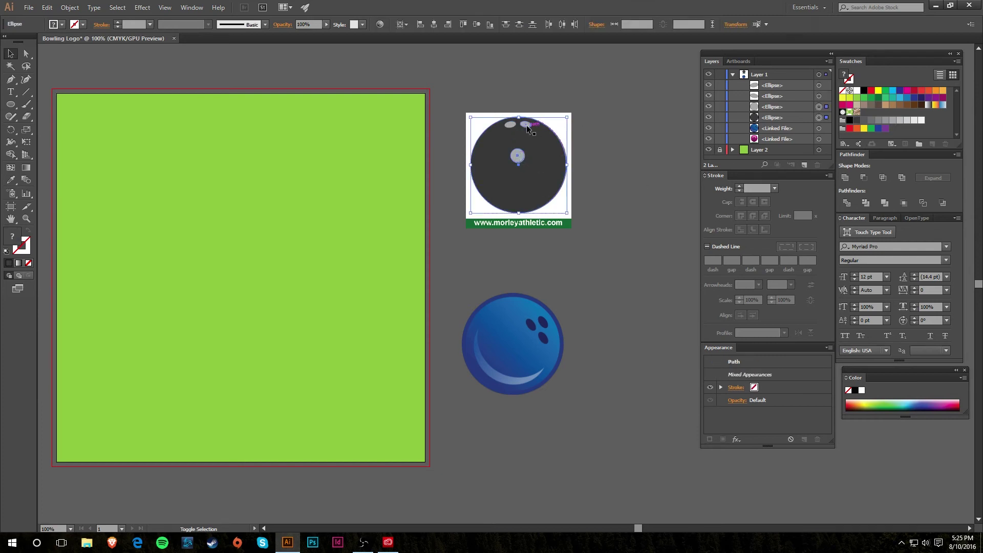
click(626, 164)
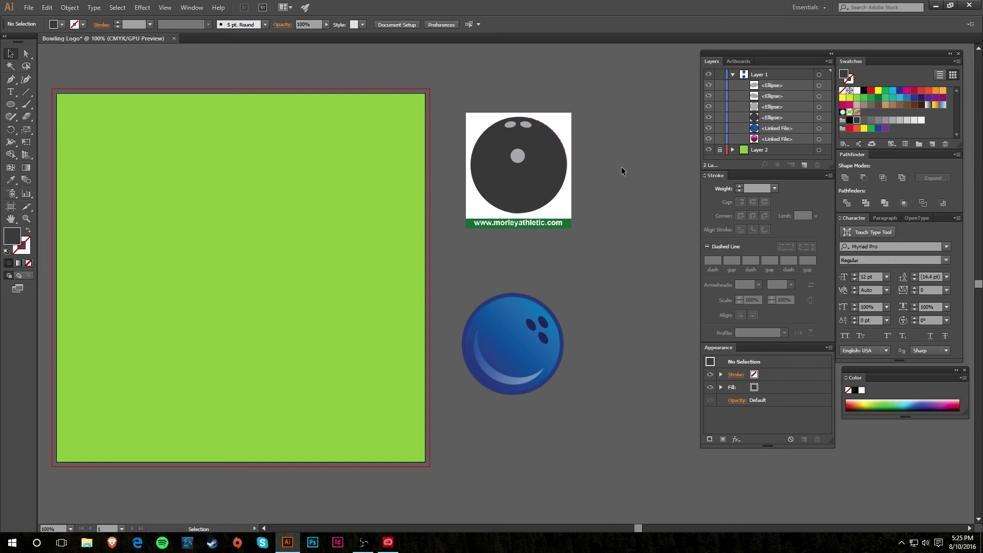
Step: Select the dark circle together with its thumb hole and both finger holes
key(z)
click(588, 164)
drag(476, 231, 494, 270)
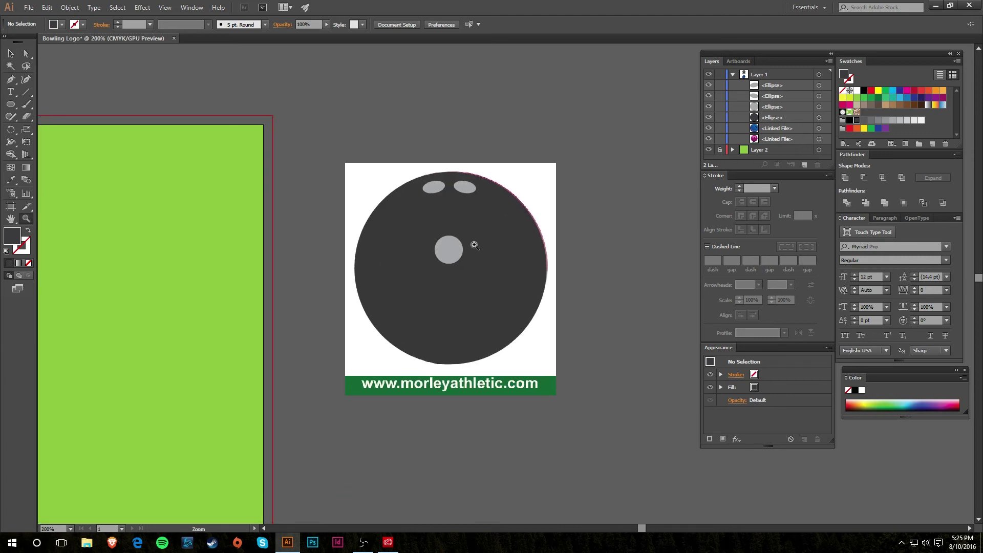
click(10, 53)
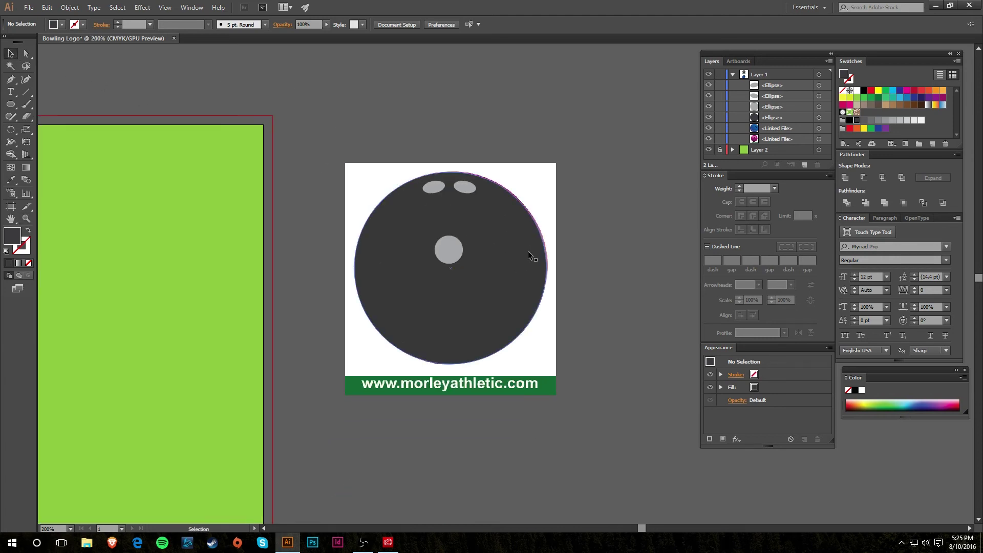
drag(528, 255, 552, 272)
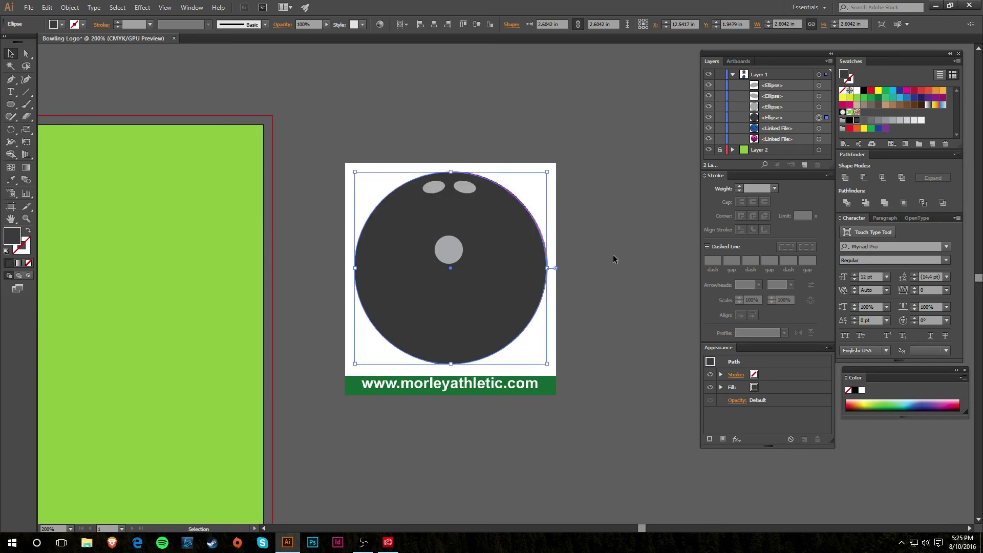
click(610, 260)
click(473, 261)
shift+click(456, 251)
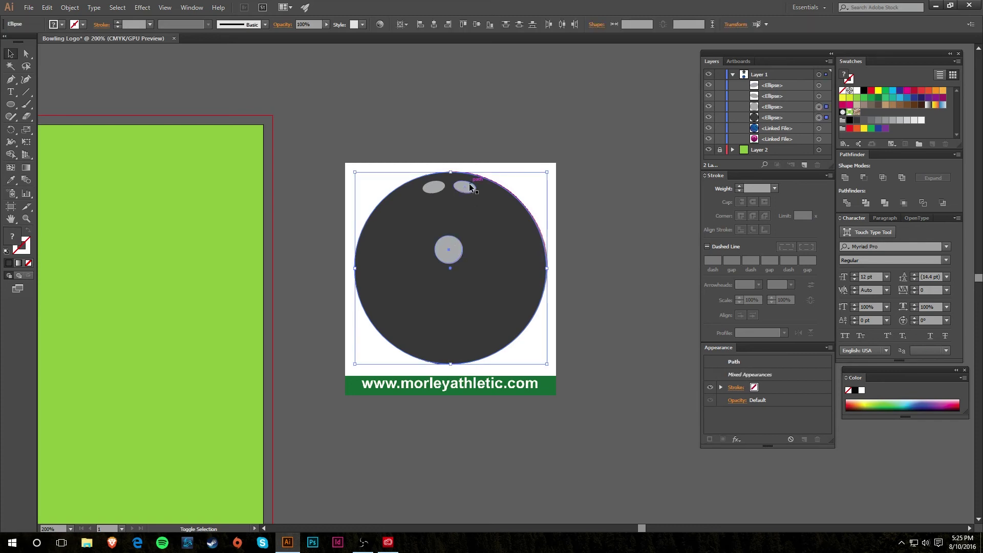
shift+click(470, 186)
shift+click(440, 190)
Step: Drag the ball and its holes onto the lime green square
drag(496, 262, 169, 267)
drag(153, 410, 530, 349)
drag(516, 245, 351, 348)
click(468, 399)
Step: Adjust the ball on the square and try a horizontal centre alignment, then undo it
key(z)
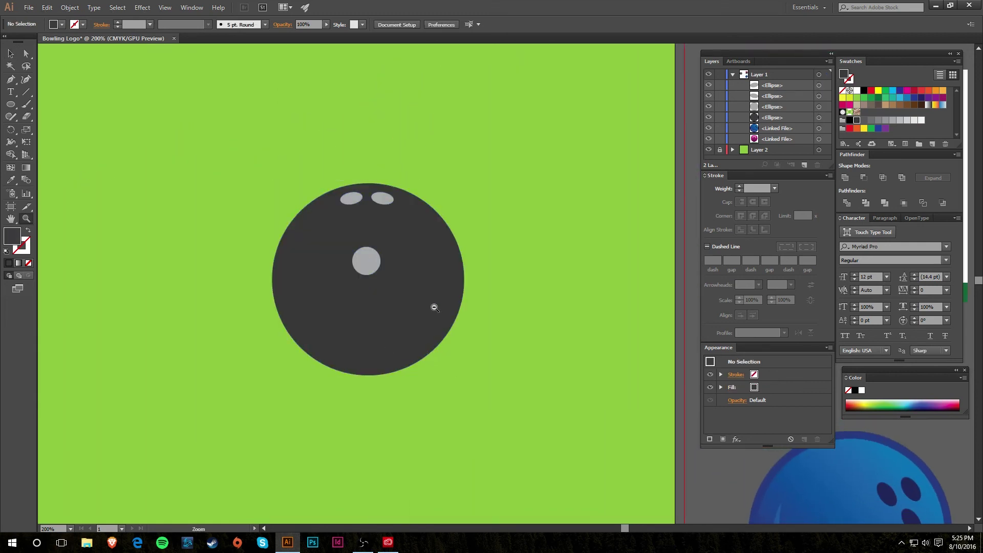
alt+click(434, 307)
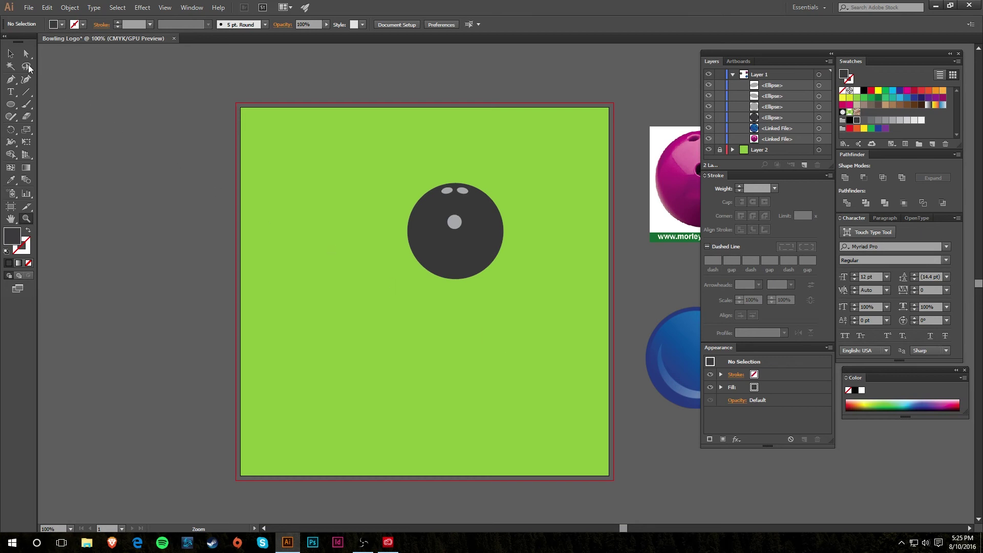
click(11, 54)
drag(536, 339, 536, 338)
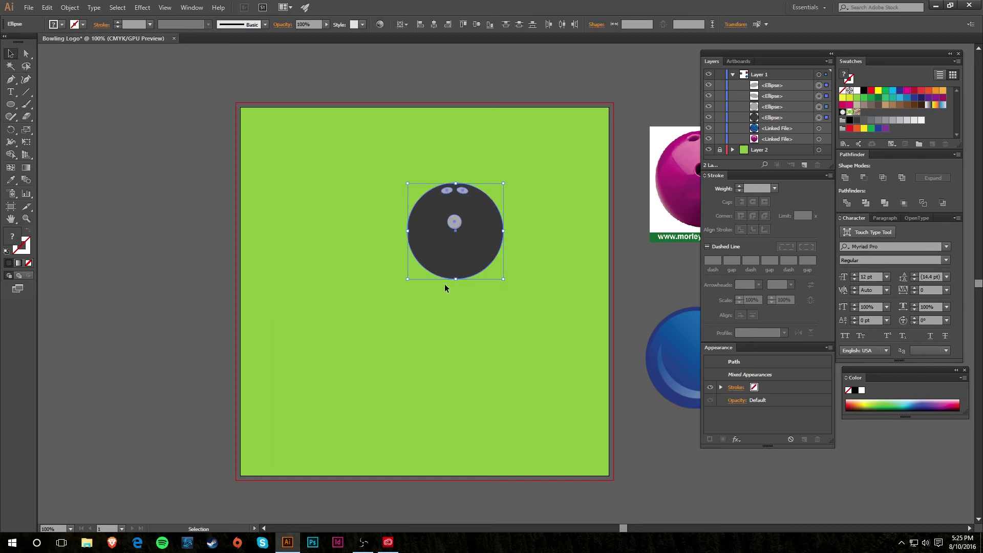
drag(456, 279, 501, 333)
click(543, 324)
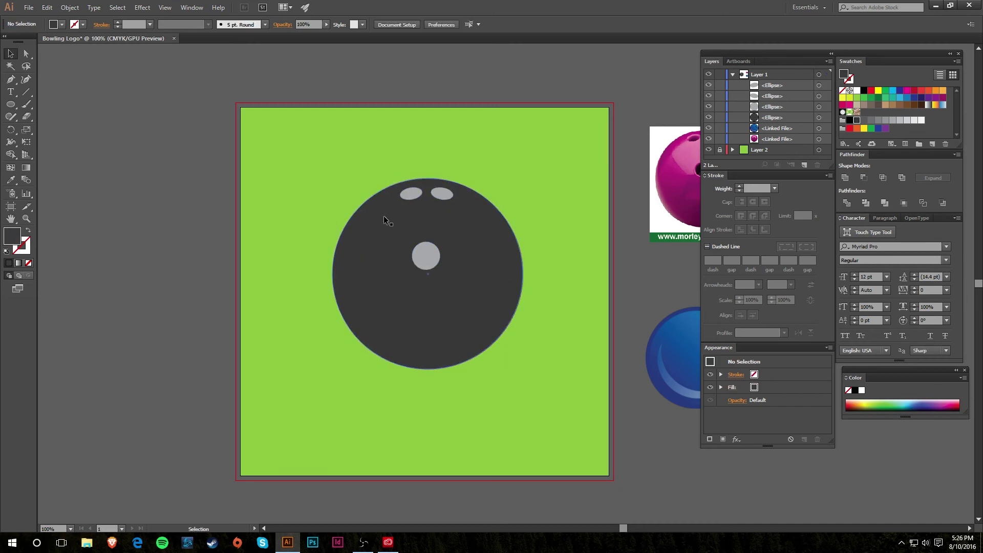
click(439, 196)
shift+click(411, 196)
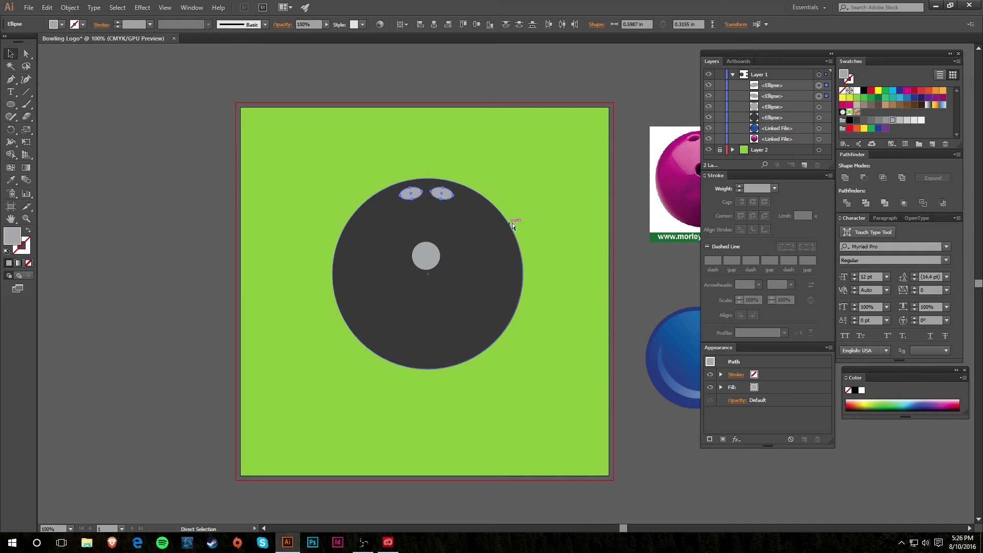
click(533, 220)
drag(397, 340, 357, 414)
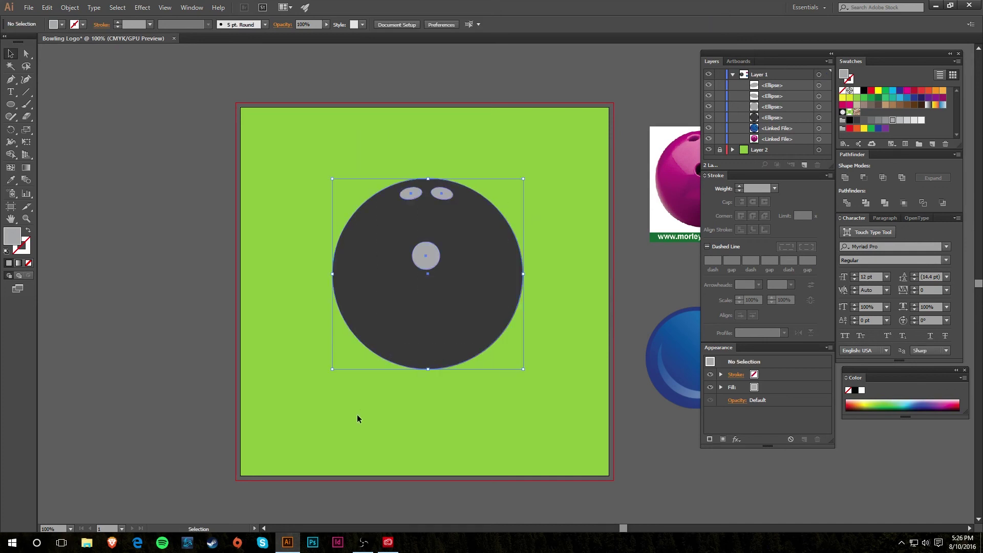
click(434, 24)
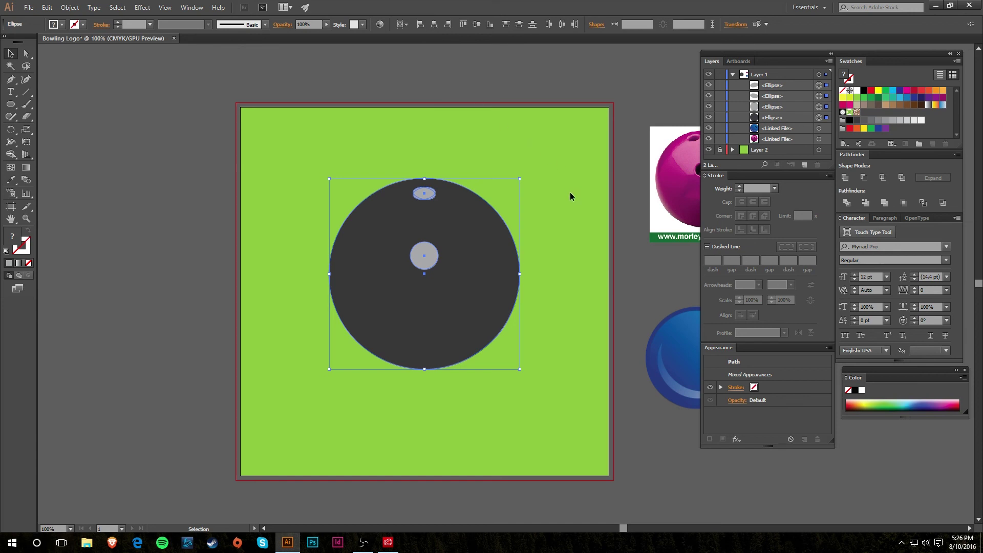
key(ctrl+z)
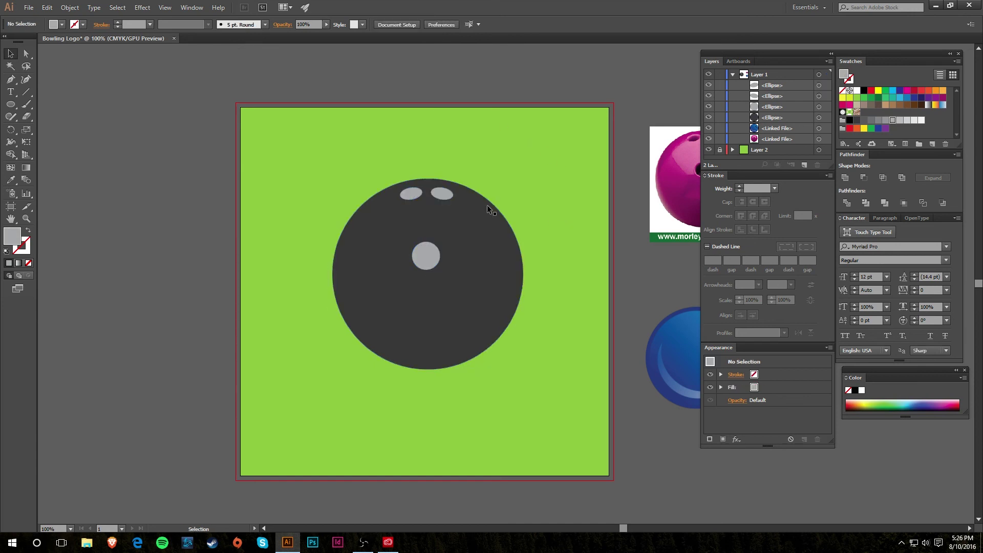
Step: Group the two finger-hole ellipses with Ctrl+G
click(441, 195)
shift+click(408, 197)
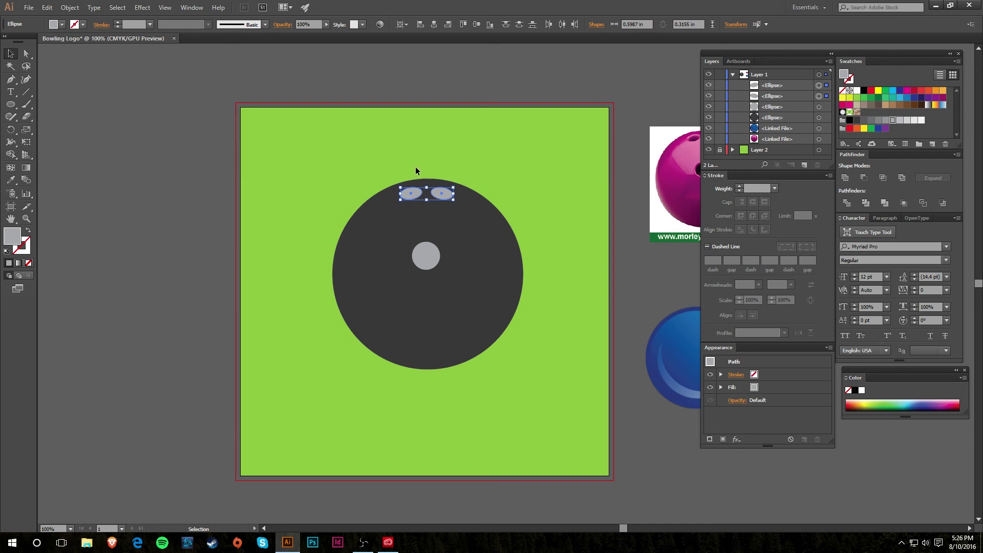
key(ctrl+g)
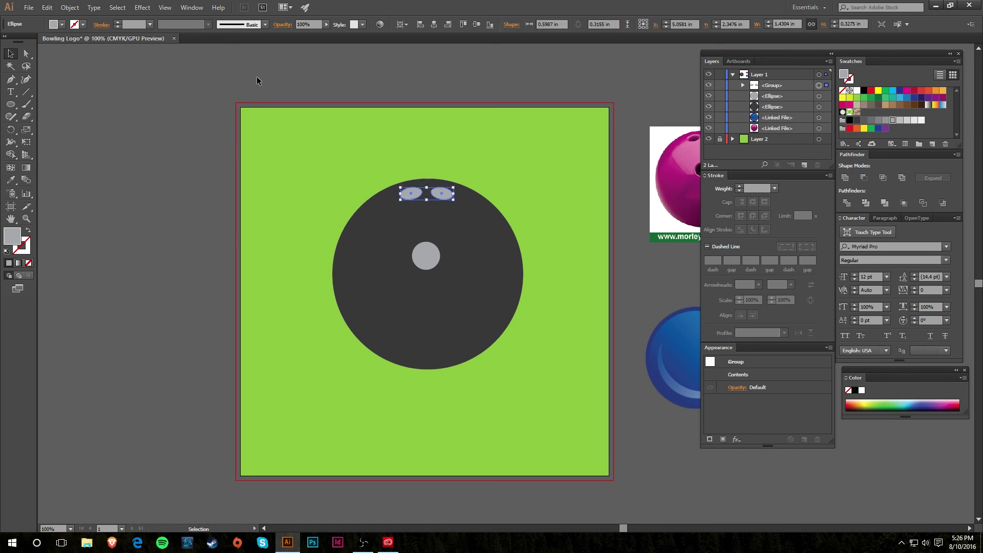
click(70, 7)
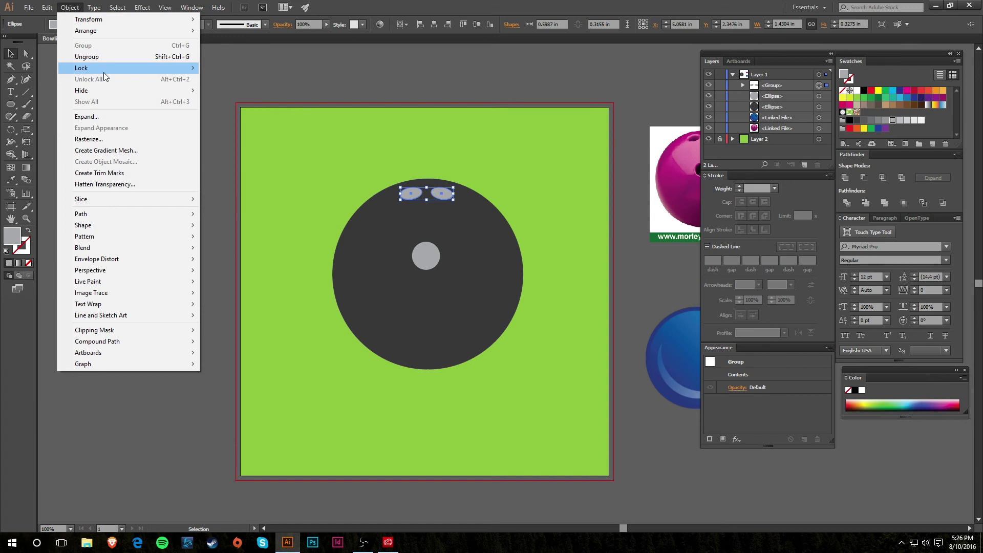
click(279, 85)
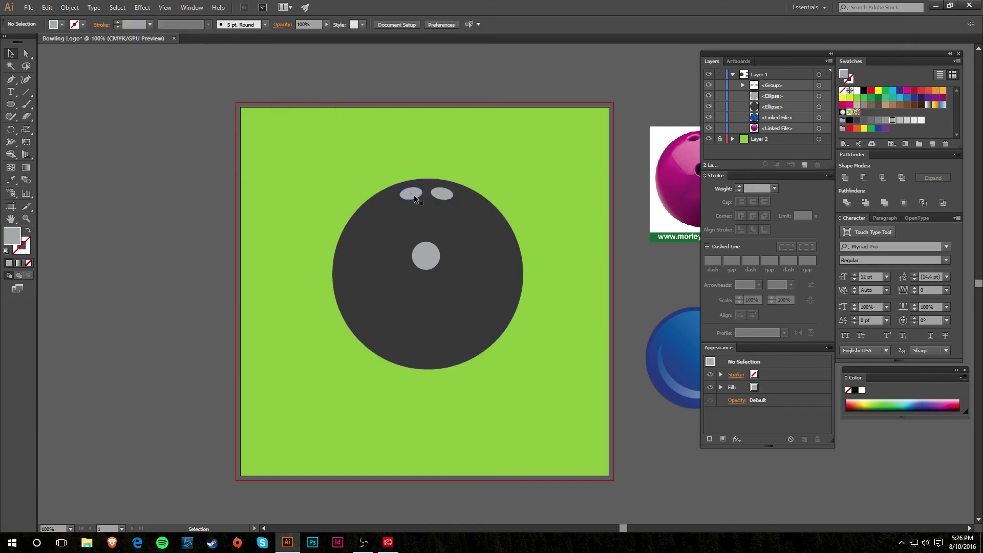
click(414, 195)
click(552, 197)
click(447, 194)
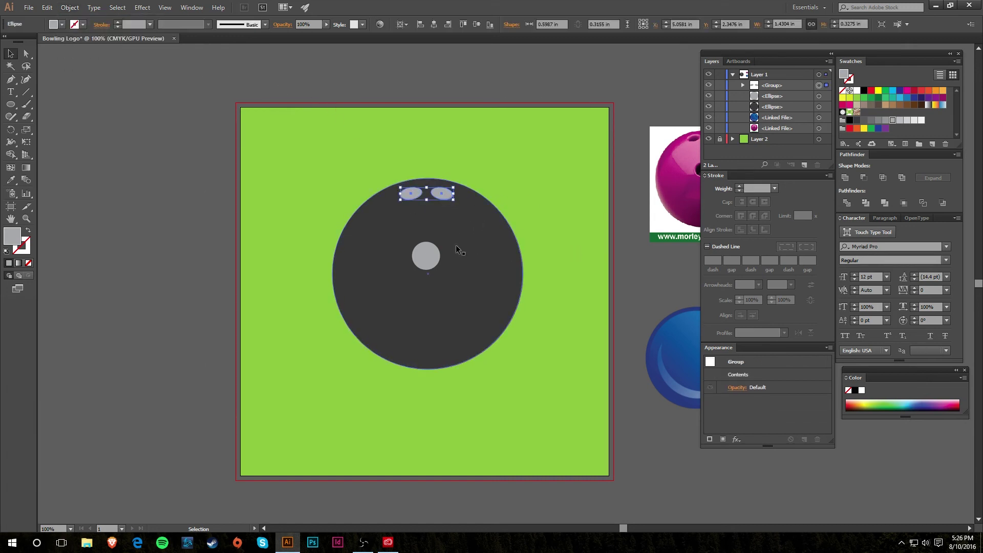
click(540, 199)
drag(443, 195, 484, 97)
key(ctrl+z)
Step: Marquee-select the ball and all holes and centre them horizontally on the artboard
drag(494, 144, 403, 369)
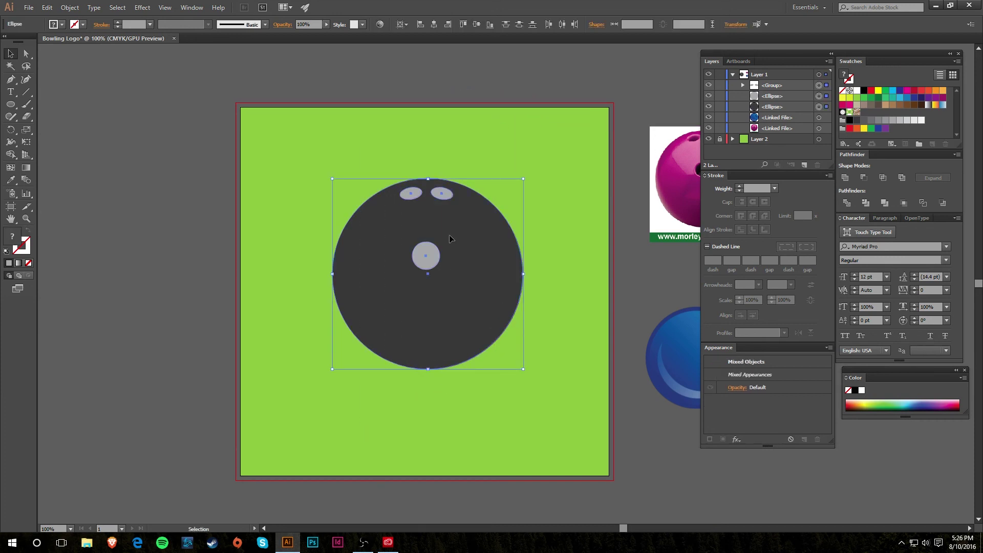
click(509, 147)
drag(443, 295, 316, 397)
click(435, 24)
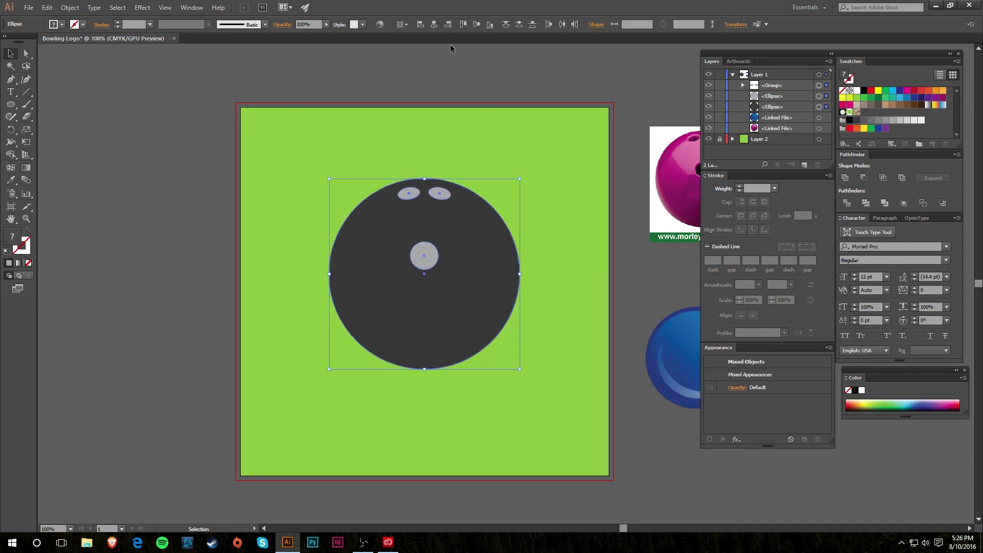
click(531, 220)
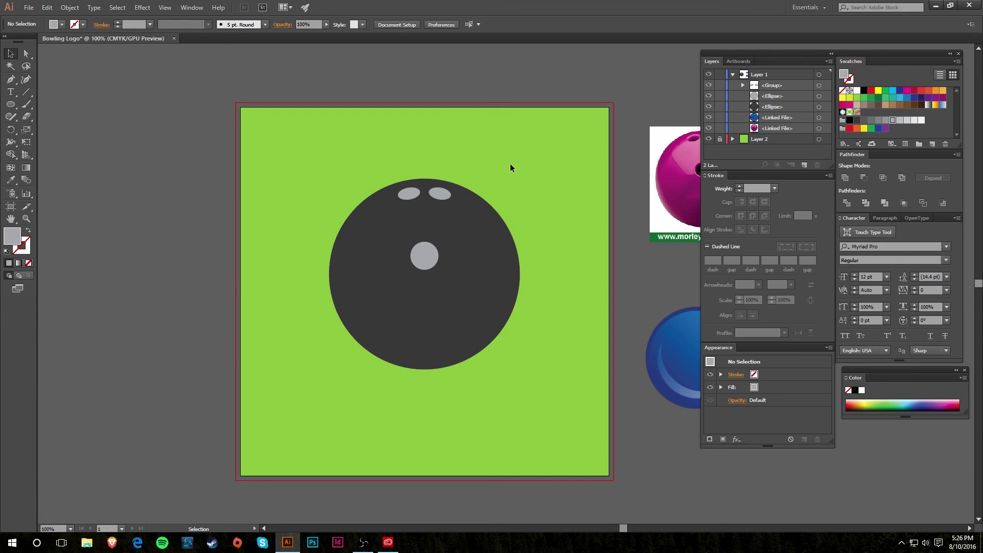
Step: Try aligning the ball circle to the artboard's top, then undo it
click(490, 216)
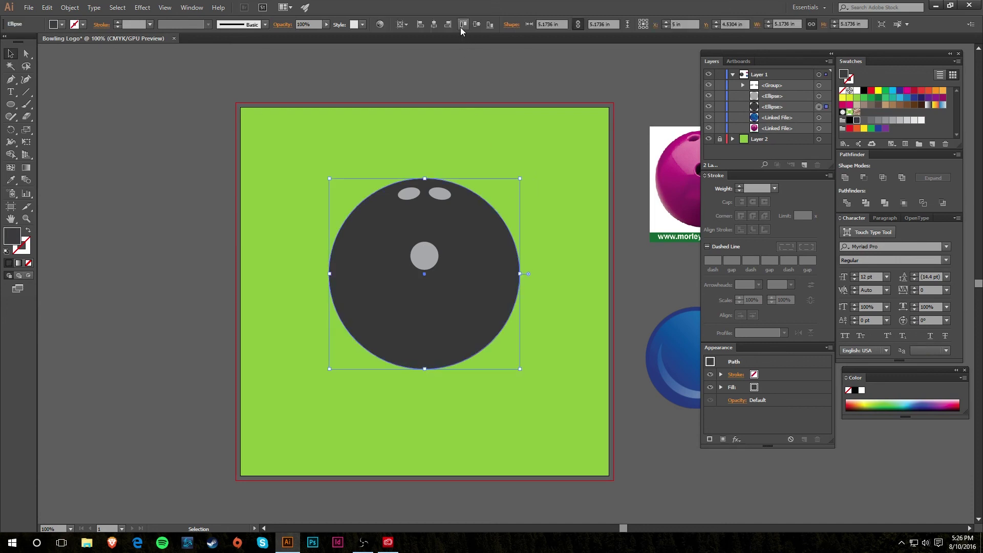
click(463, 24)
key(ctrl+z)
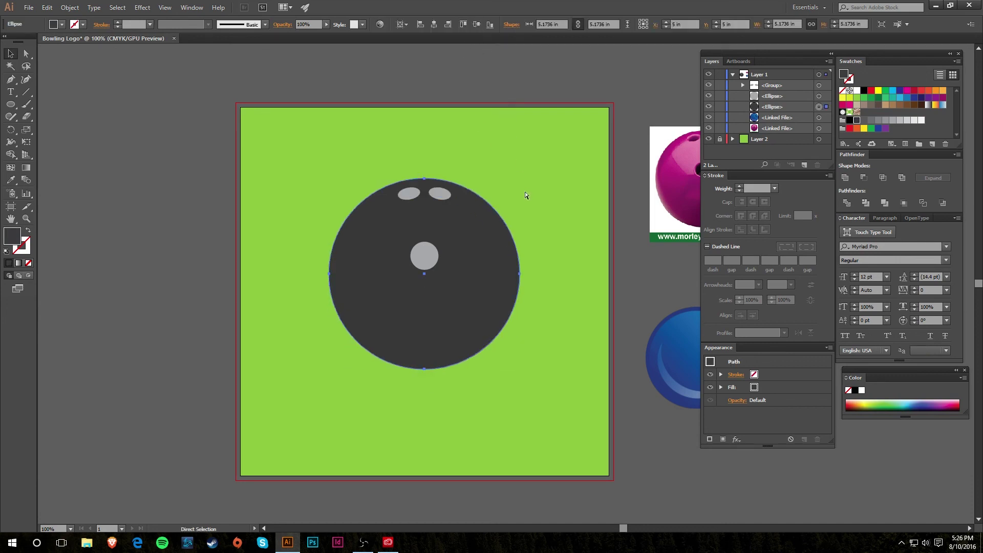
key(v)
Step: Group the ball with its holes and centre the group vertically on the artboard
drag(532, 177, 290, 412)
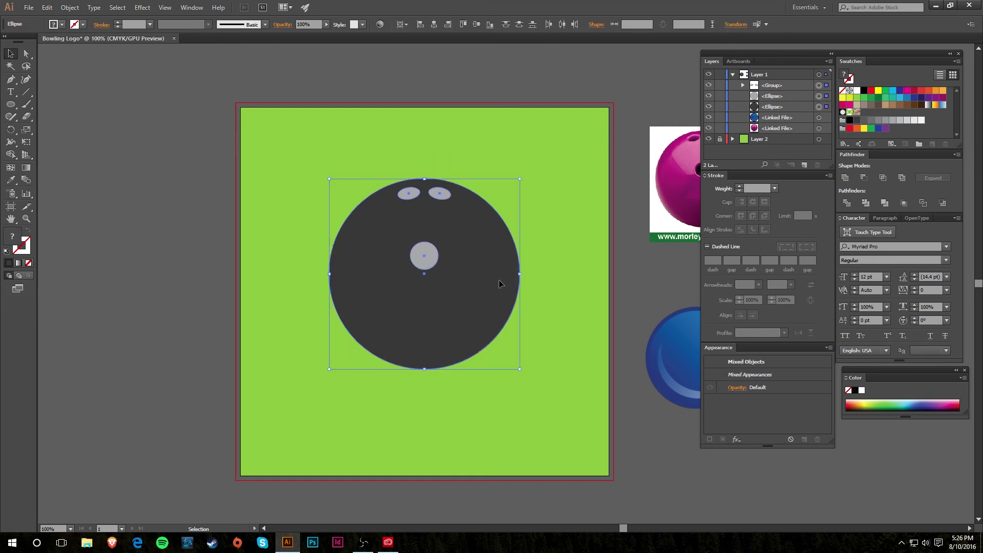
key(ctrl+g)
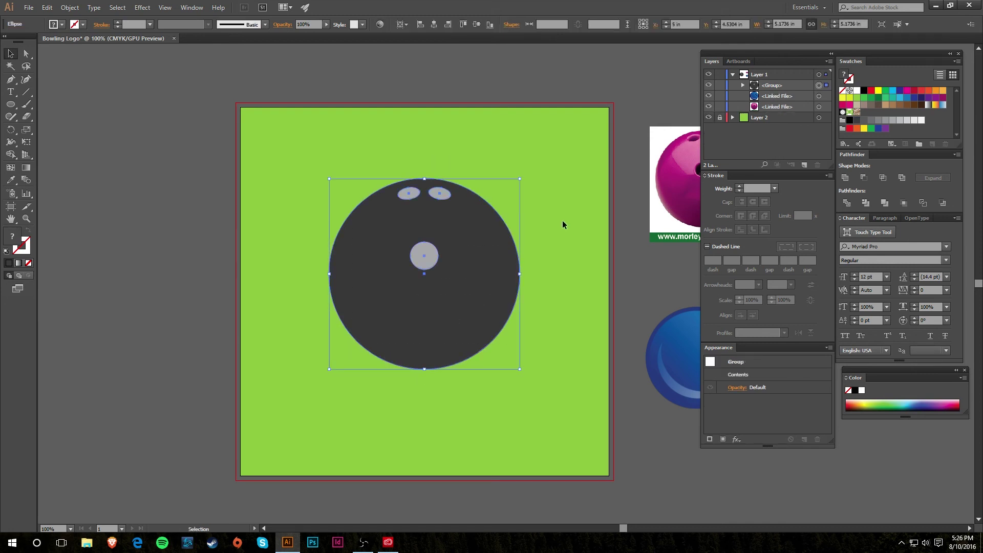
drag(476, 281, 307, 277)
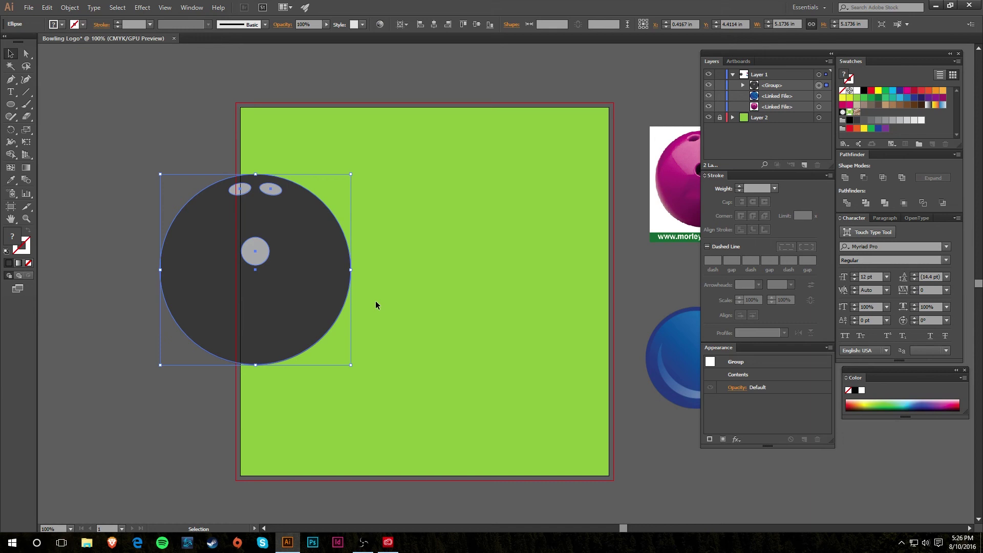
key(ctrl+z)
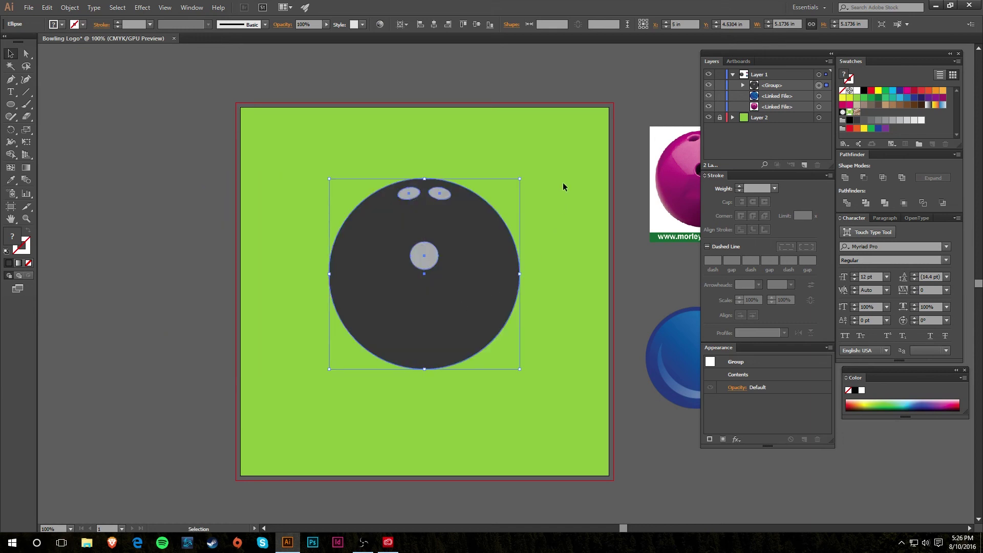
click(476, 25)
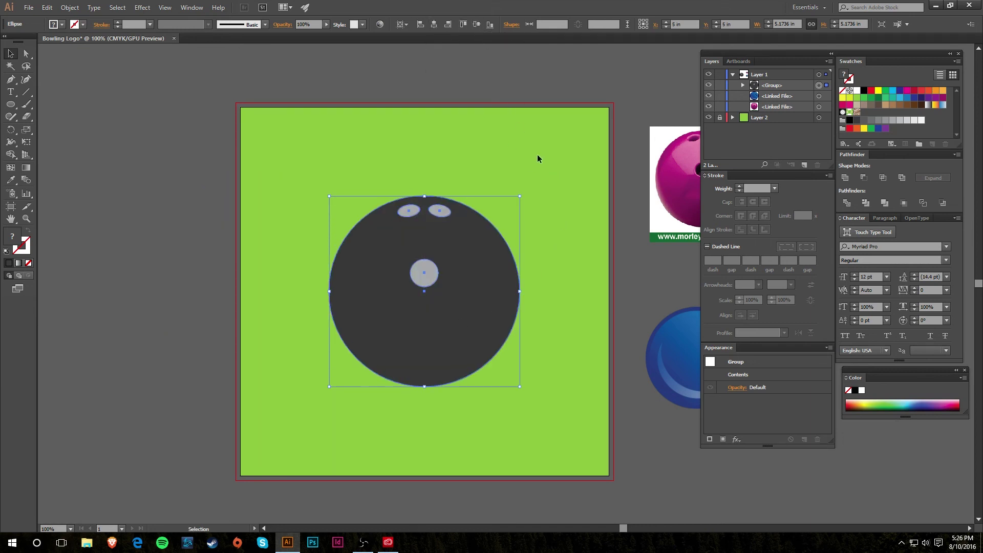
click(539, 220)
scroll(561, 286, down, 1)
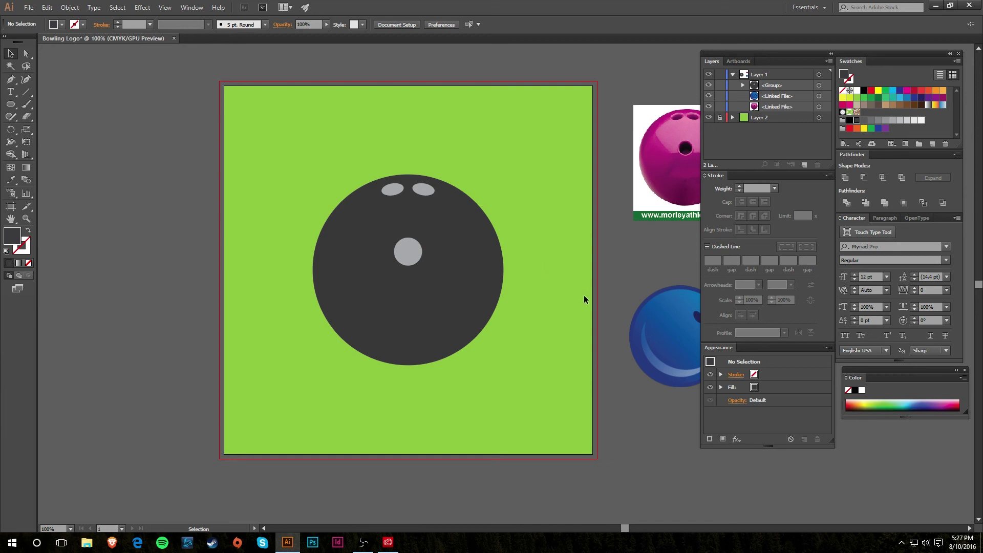
Step: Scroll the view left and right around the artboard
scroll(583, 296, right, 3)
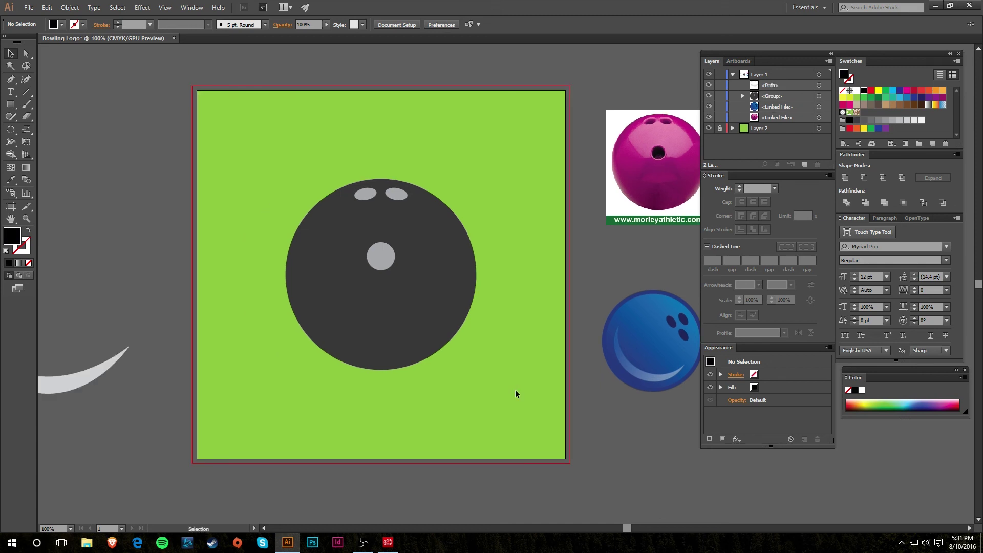
scroll(302, 406, left, 5)
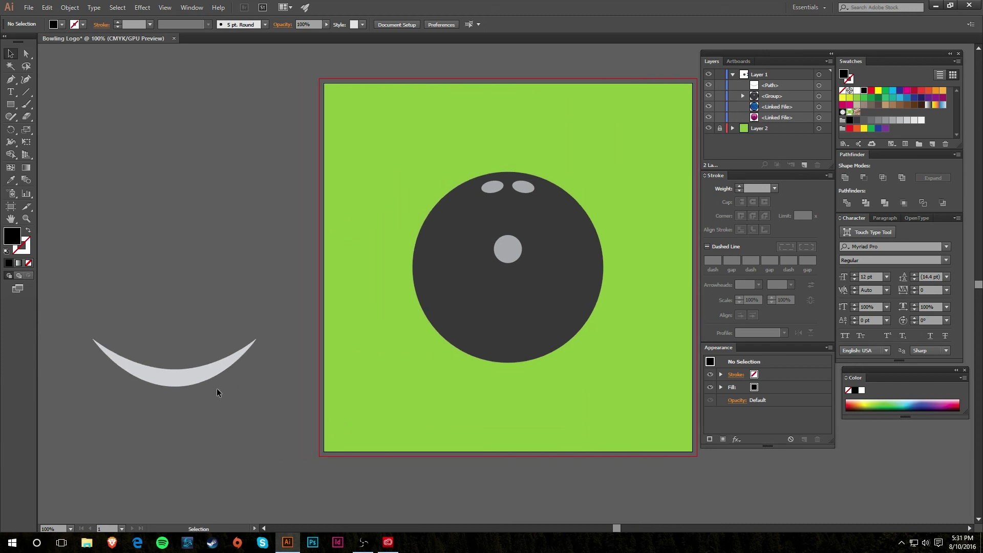
scroll(215, 390, right, 6)
scroll(328, 384, left, 4)
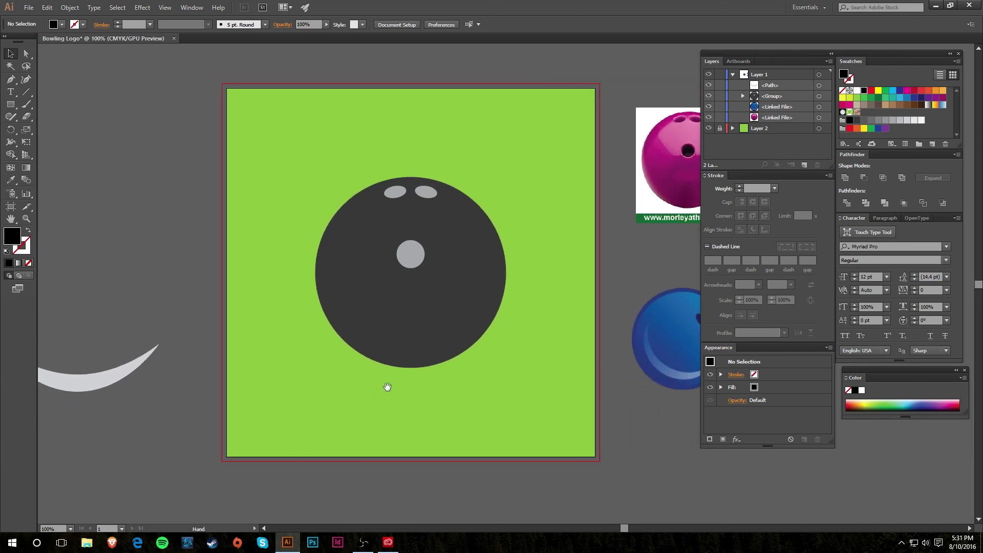
scroll(399, 387, right, 2)
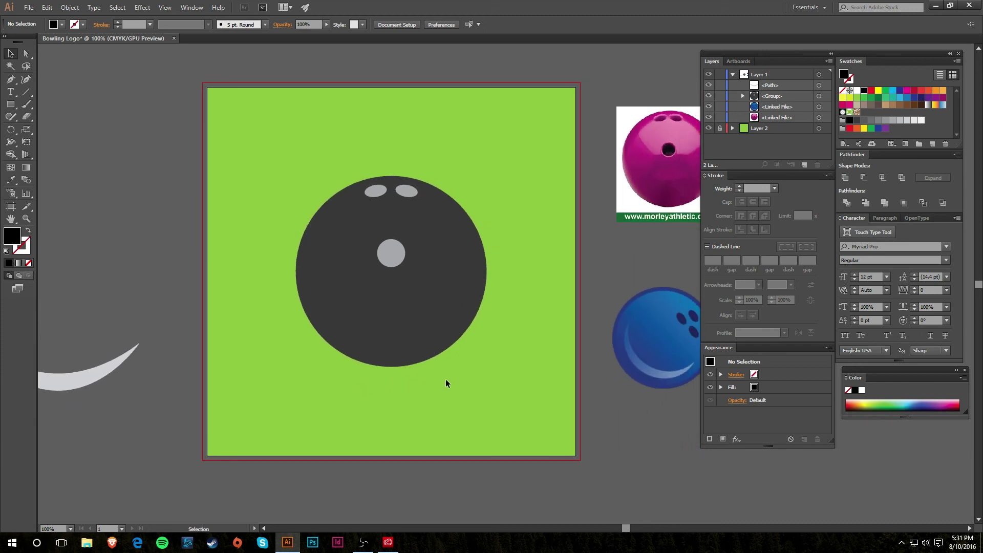